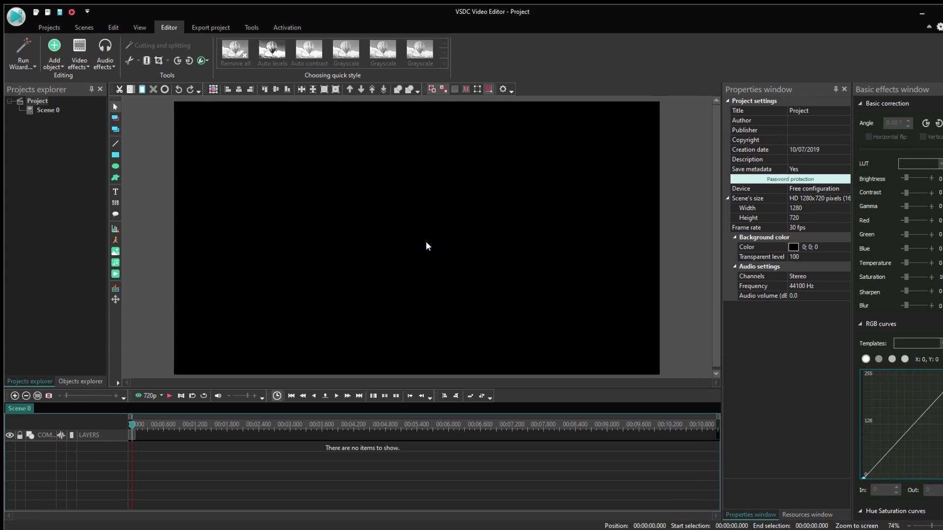
Add text objects 'I'M AWESOME' and 'SUBSCRIBE FOR MORE' in a box at scene centre
{"action": "left_click", "coordinate": [212, 178]}
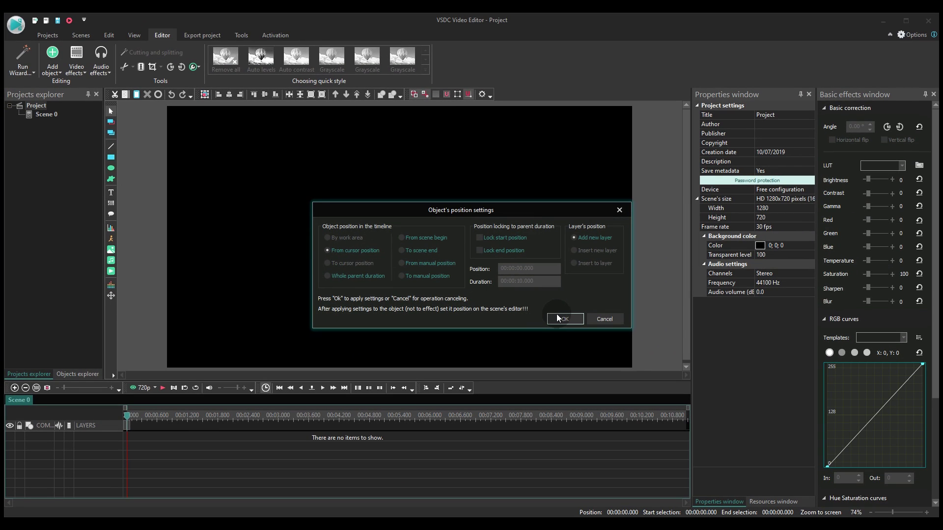
{"action": "left_click", "coordinate": [557, 318]}
{"action": "left_click_drag", "start_coordinate": [255, 184], "coordinate": [487, 280]}
{"action": "type", "text": "I'M AWESOME"}
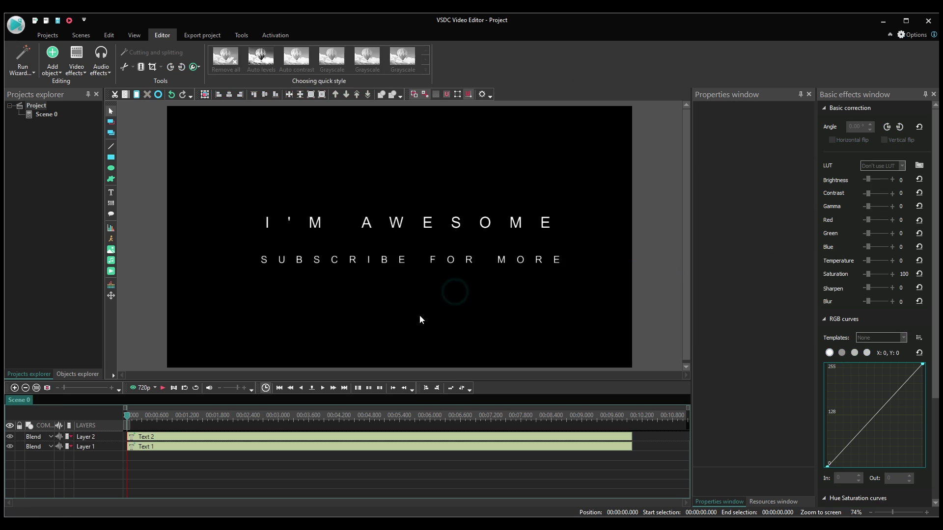
{"action": "key", "text": "ctrl+a"}
{"action": "left_click", "coordinate": [303, 172]}
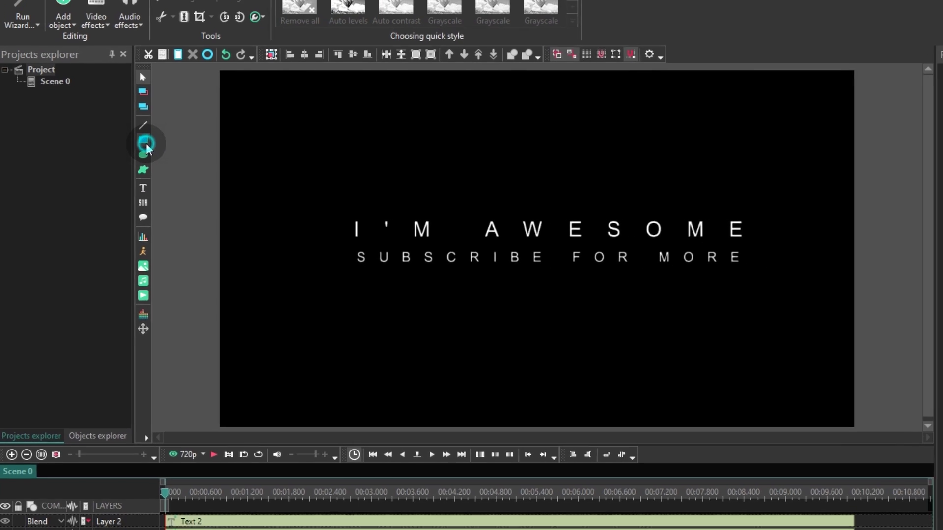
Draw a rectangle around the titles as an unfilled white outline
{"action": "left_click", "coordinate": [154, 136]}
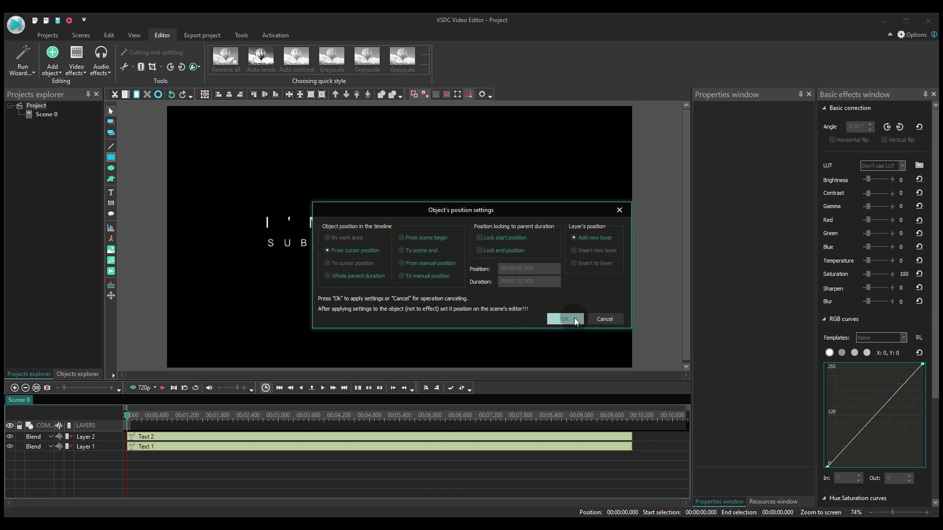
{"action": "left_click", "coordinate": [575, 322]}
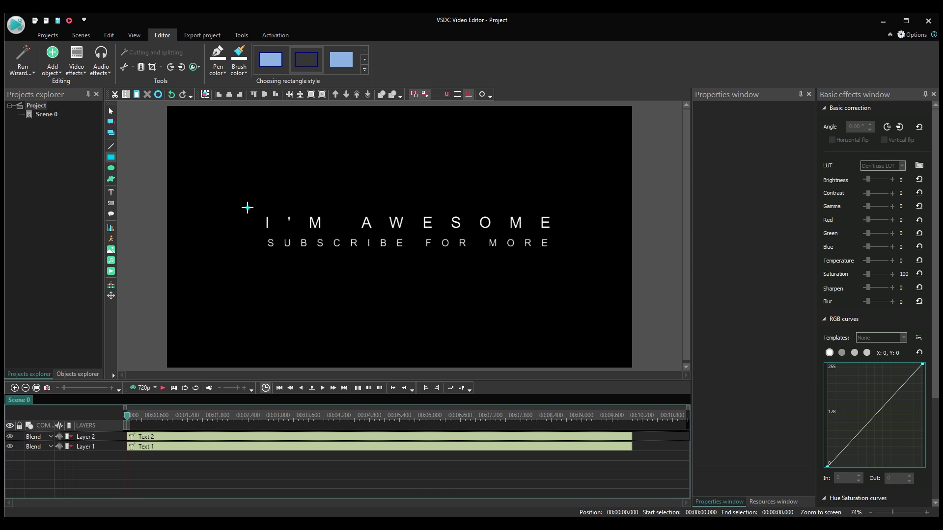
{"action": "left_click_drag", "start_coordinate": [246, 208], "coordinate": [565, 257]}
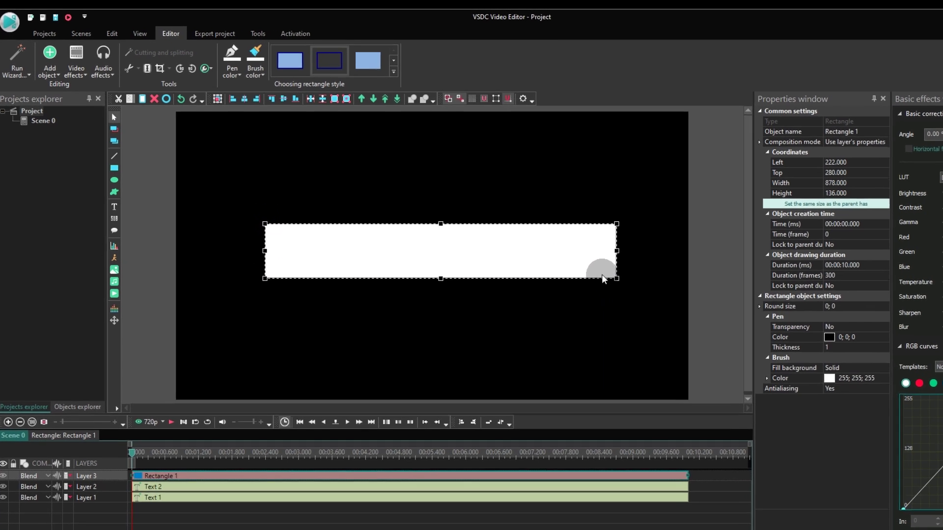
{"action": "left_click", "coordinate": [326, 62]}
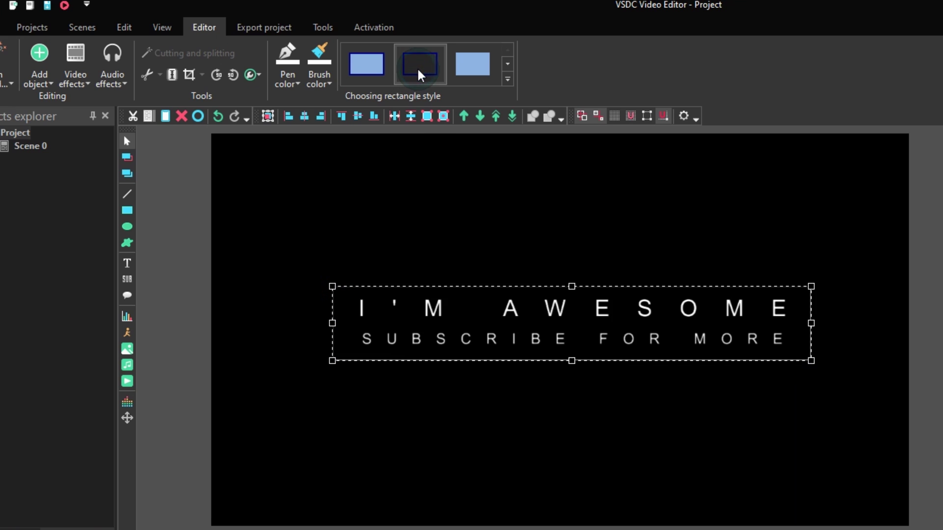
{"action": "left_click", "coordinate": [285, 77]}
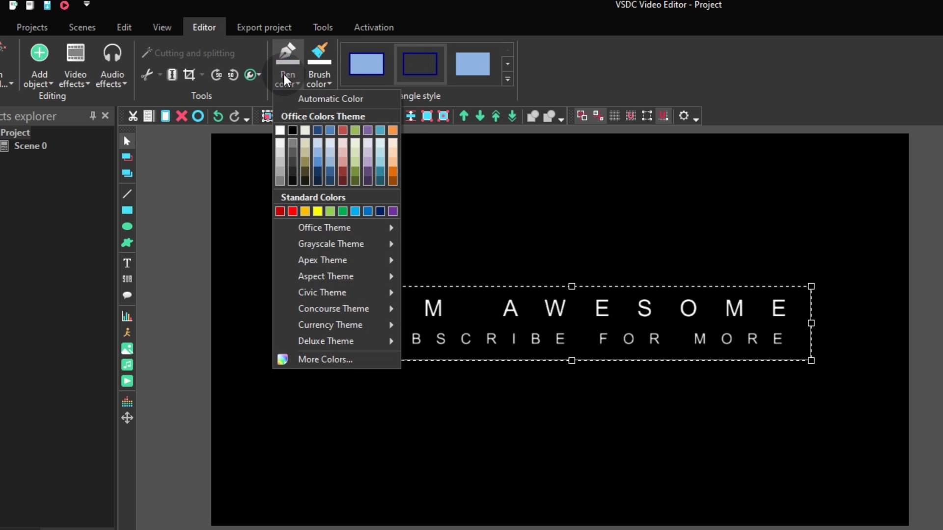
{"action": "left_click", "coordinate": [281, 131]}
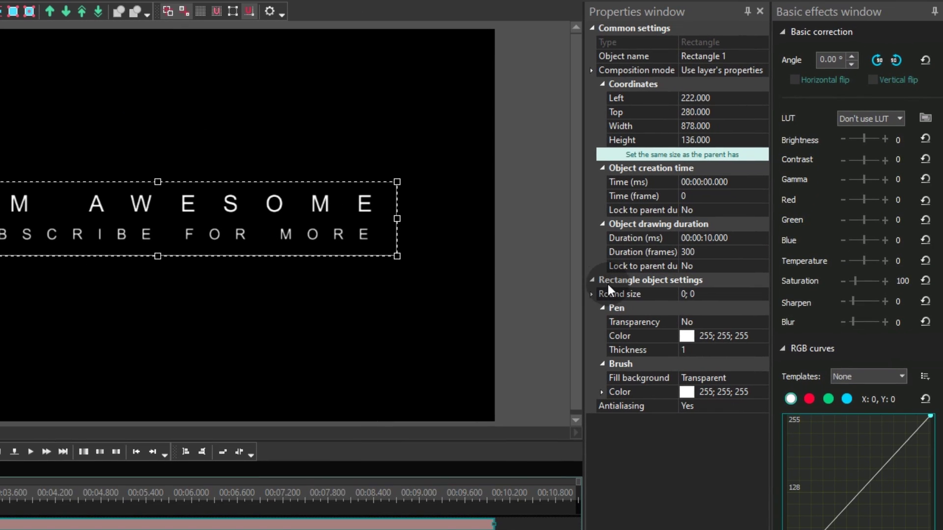
Thicken the rectangle outline and move its layer below the text layers
{"action": "left_click", "coordinate": [698, 351]}
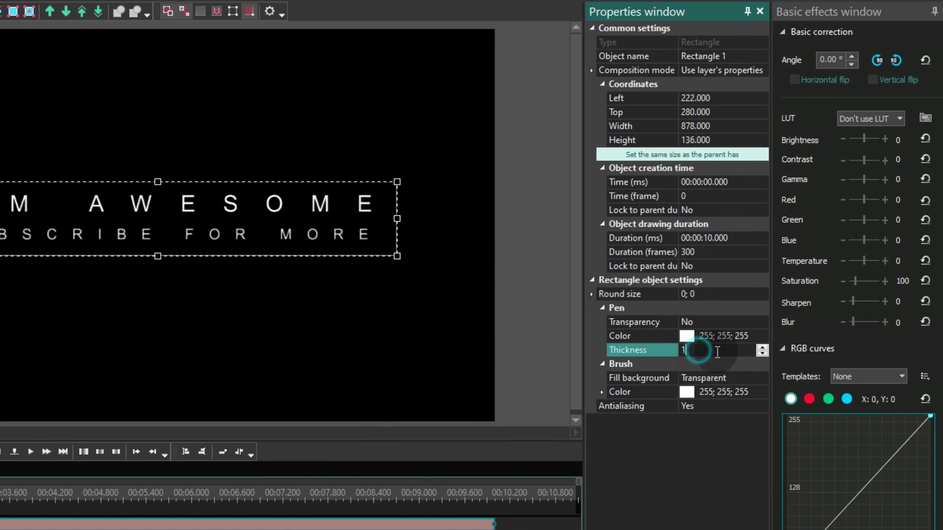
{"action": "left_click", "coordinate": [713, 350]}
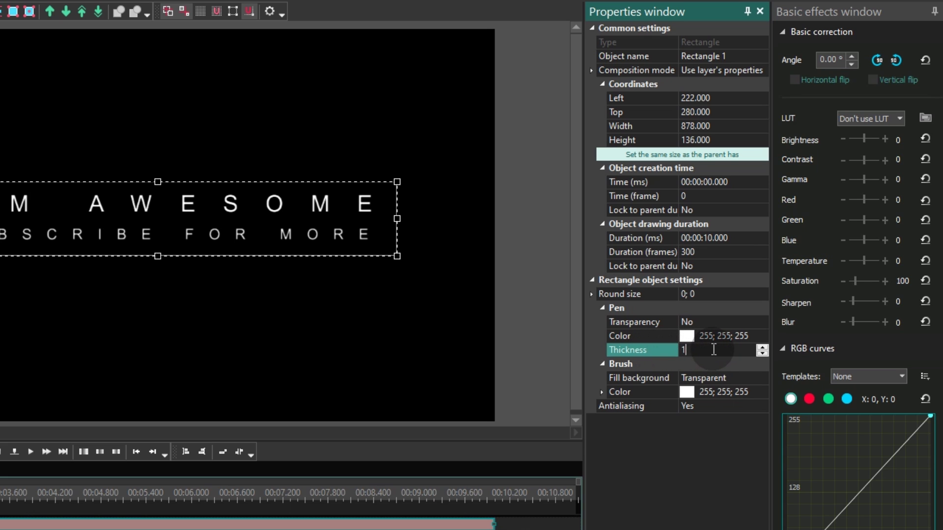
{"action": "type", "text": "4"}
{"action": "left_click", "coordinate": [564, 295]}
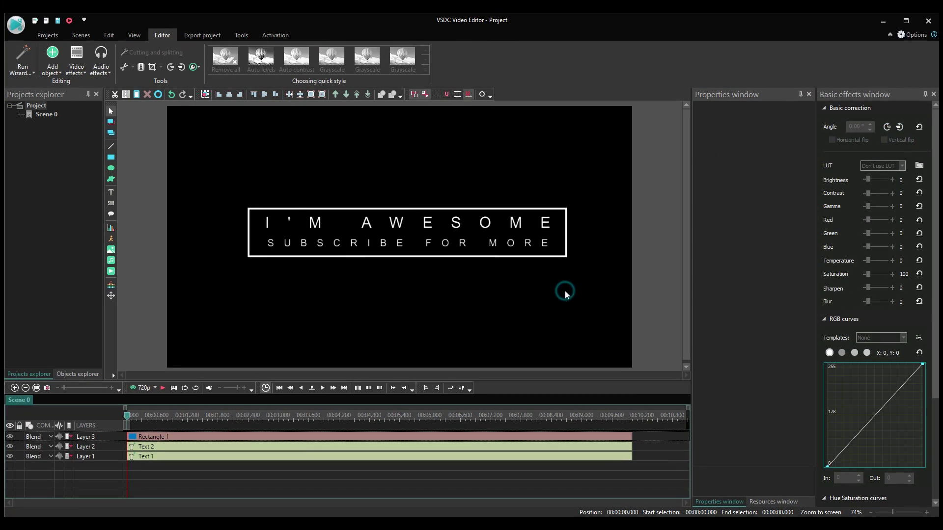
{"action": "left_click", "coordinate": [447, 245]}
{"action": "left_click_drag", "start_coordinate": [81, 437], "coordinate": [81, 456]}
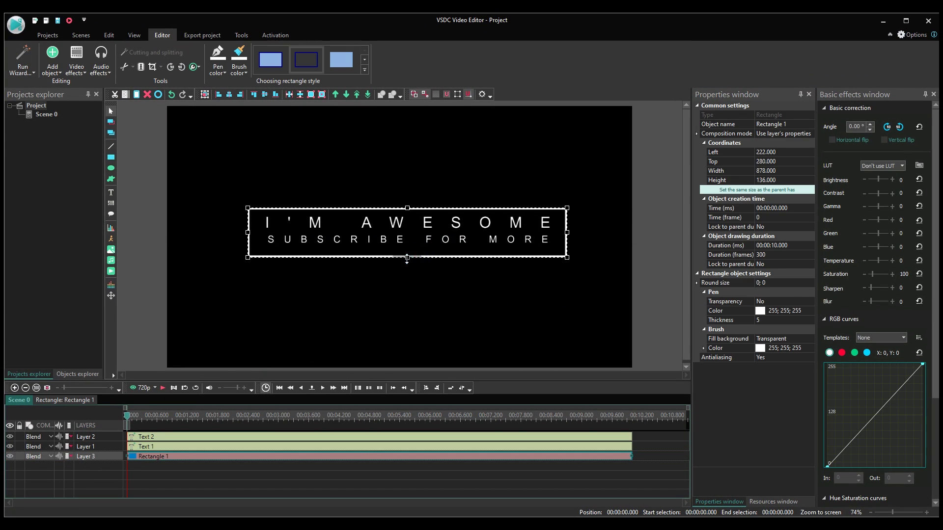
{"action": "left_click", "coordinate": [414, 292]}
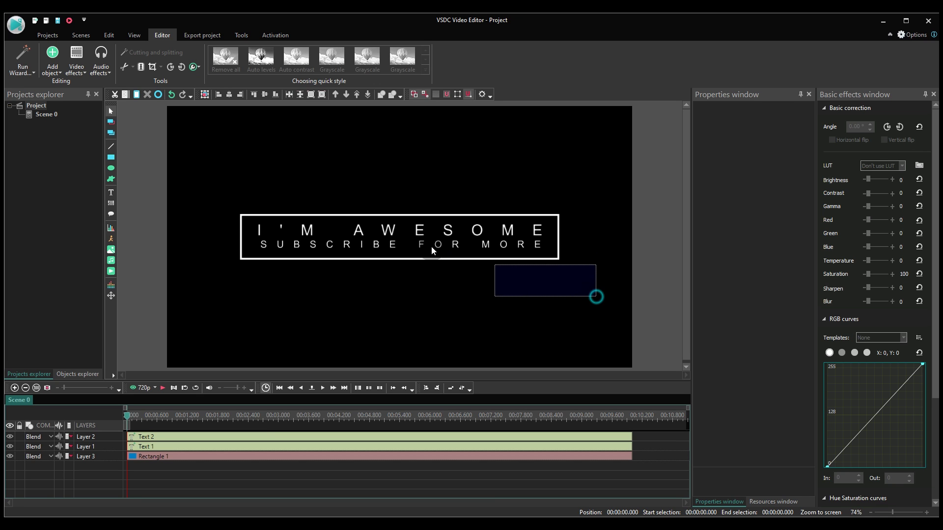
Select both titles and the frame together and convert them to a sprite
{"action": "left_click_drag", "start_coordinate": [432, 251], "coordinate": [195, 186]}
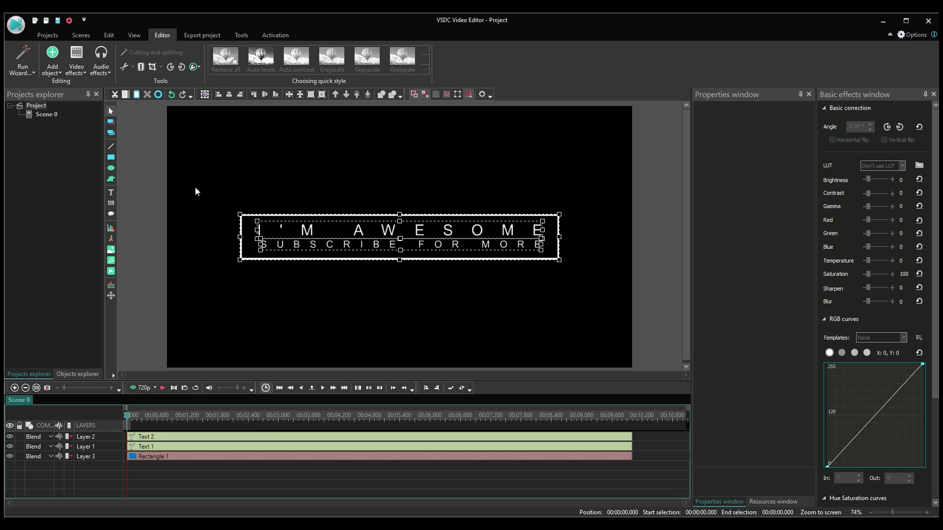
{"action": "right_click", "coordinate": [361, 246]}
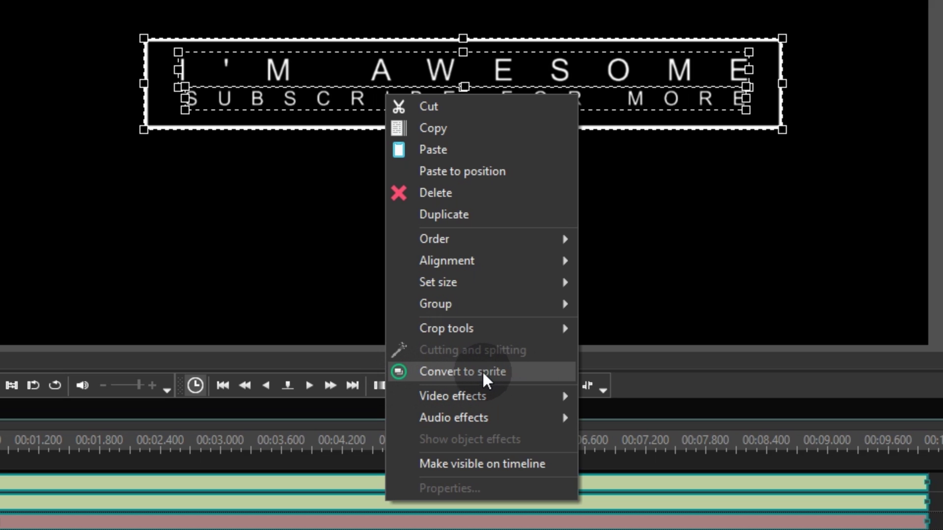
{"action": "left_click", "coordinate": [518, 373]}
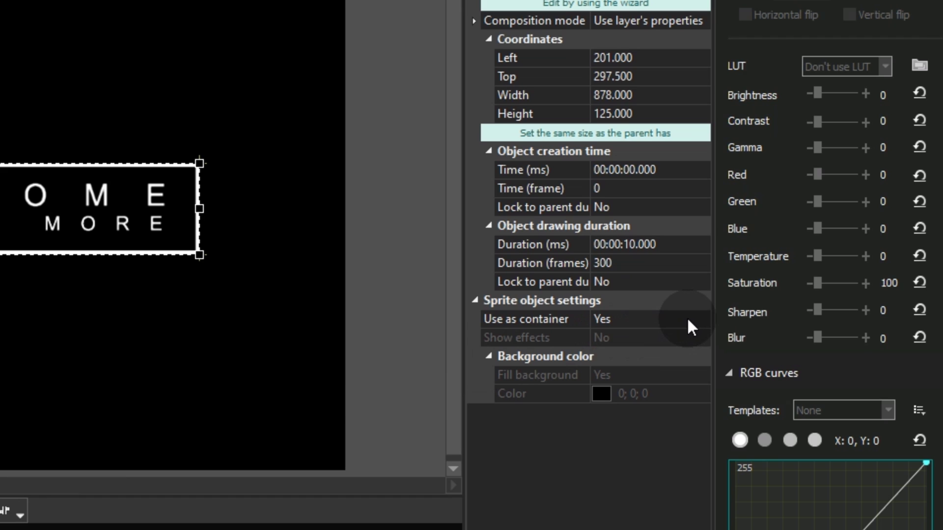
Set the sprite's Use as container to No, Show effects to Yes, Fill background to No
{"action": "left_click", "coordinate": [687, 319]}
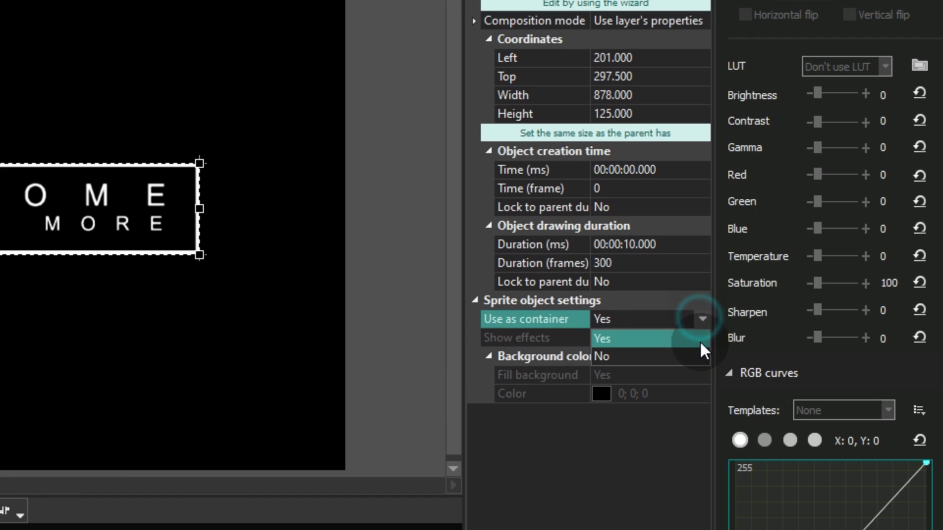
{"action": "left_click", "coordinate": [695, 330]}
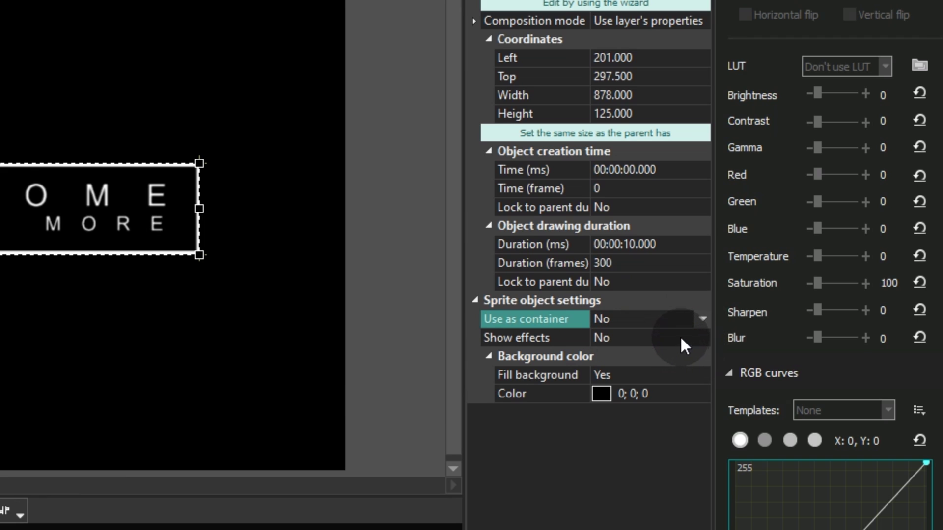
{"action": "left_click", "coordinate": [682, 338]}
{"action": "left_click", "coordinate": [704, 337]}
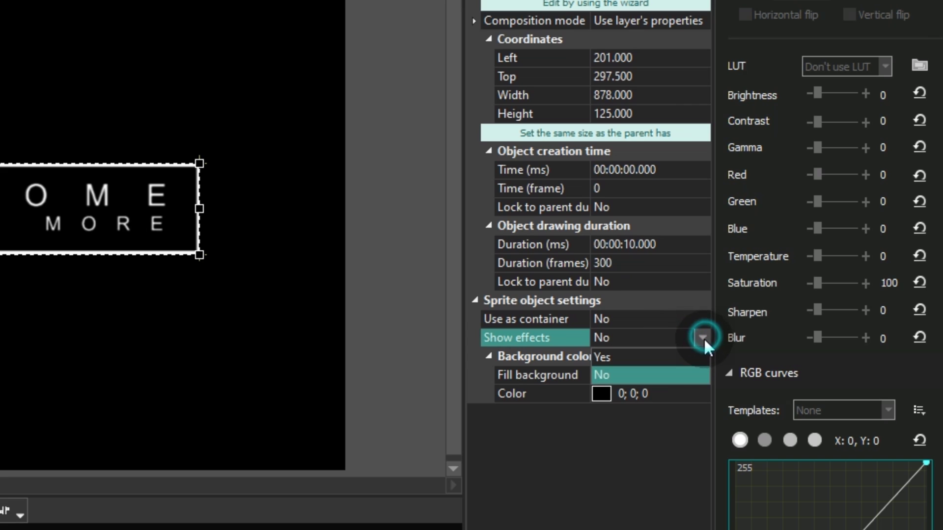
{"action": "left_click", "coordinate": [688, 359]}
{"action": "left_click", "coordinate": [685, 377]}
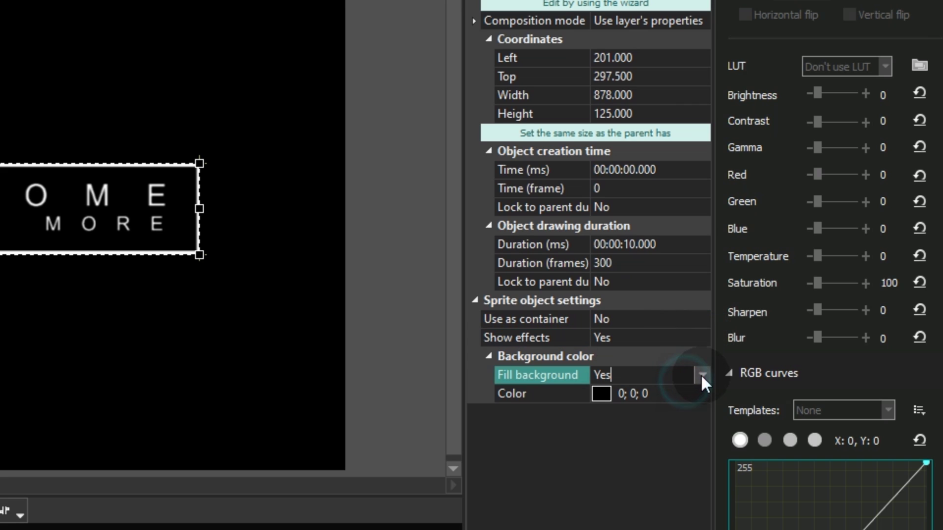
{"action": "left_click", "coordinate": [702, 375]}
{"action": "left_click", "coordinate": [691, 413]}
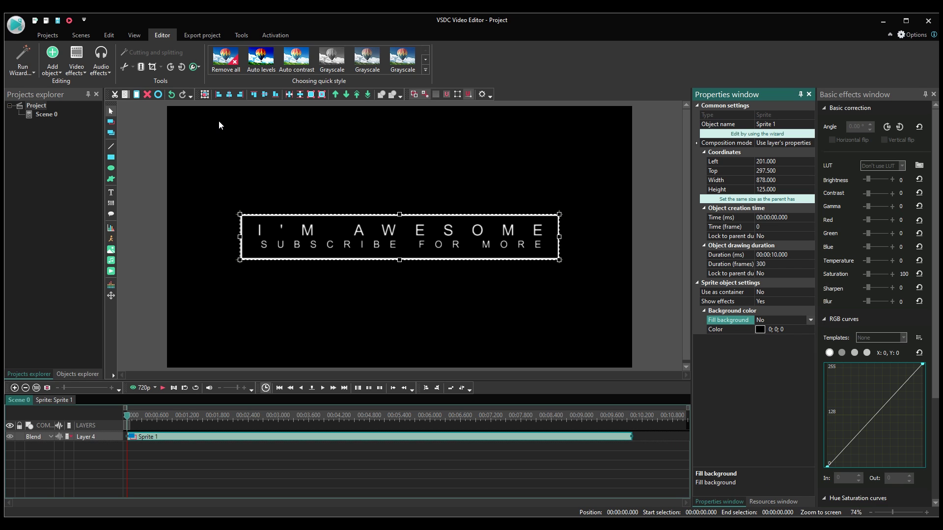
Add a Transparency Fade In effect to Sprite 1 and preview it partway
{"action": "left_click", "coordinate": [78, 72]}
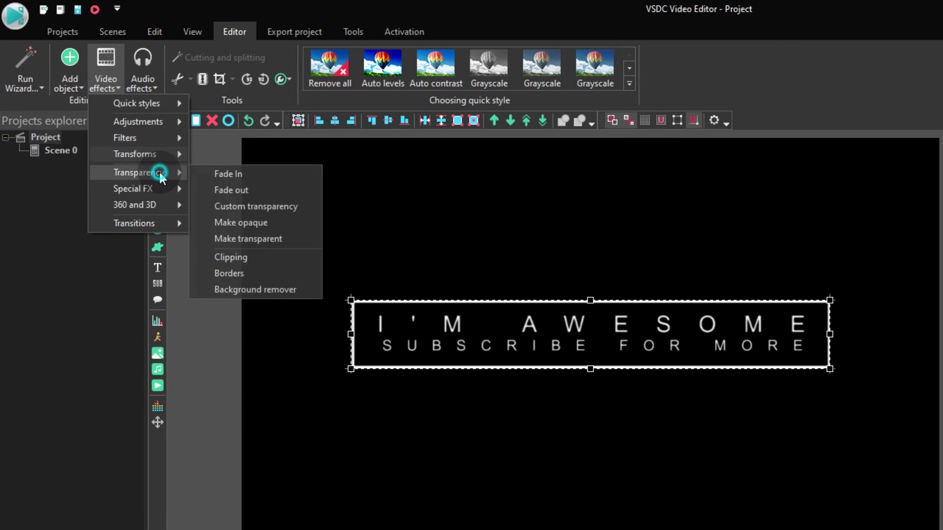
{"action": "mouse_move", "coordinate": [138, 173]}
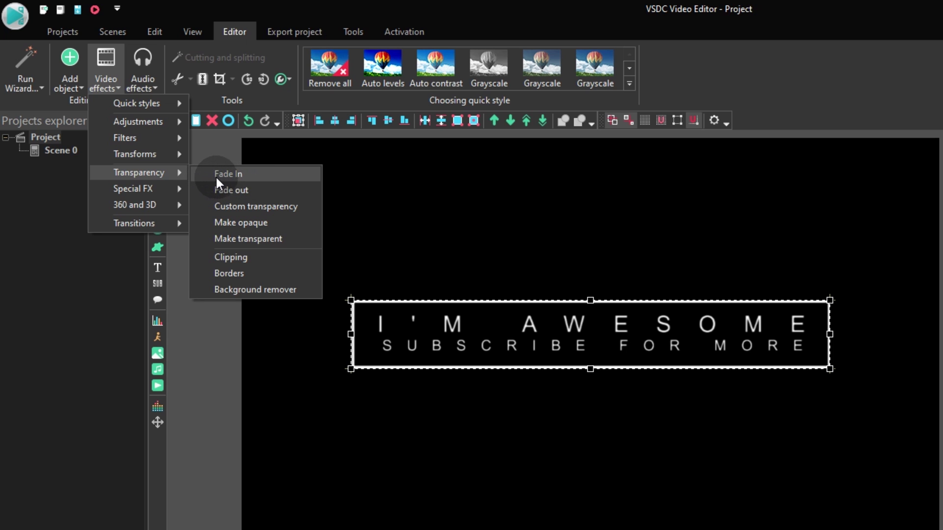
{"action": "left_click", "coordinate": [249, 174]}
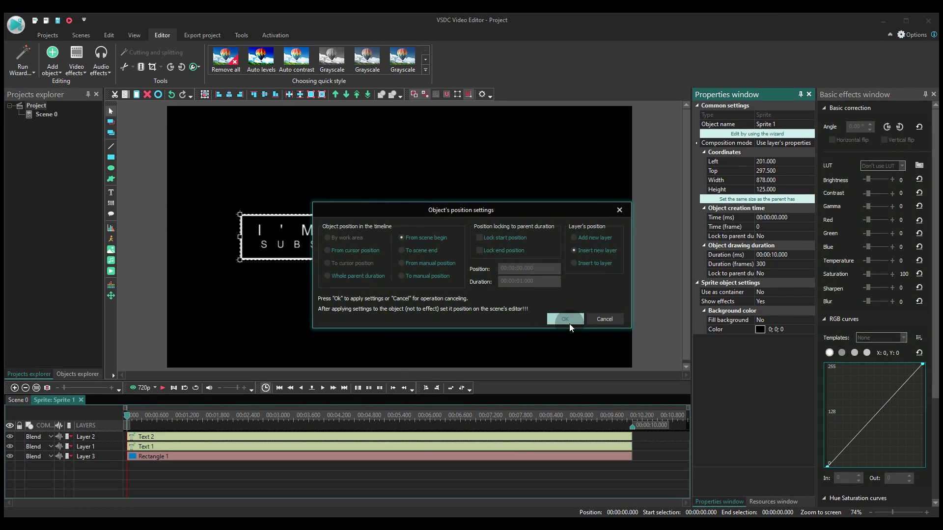
{"action": "left_click", "coordinate": [576, 320]}
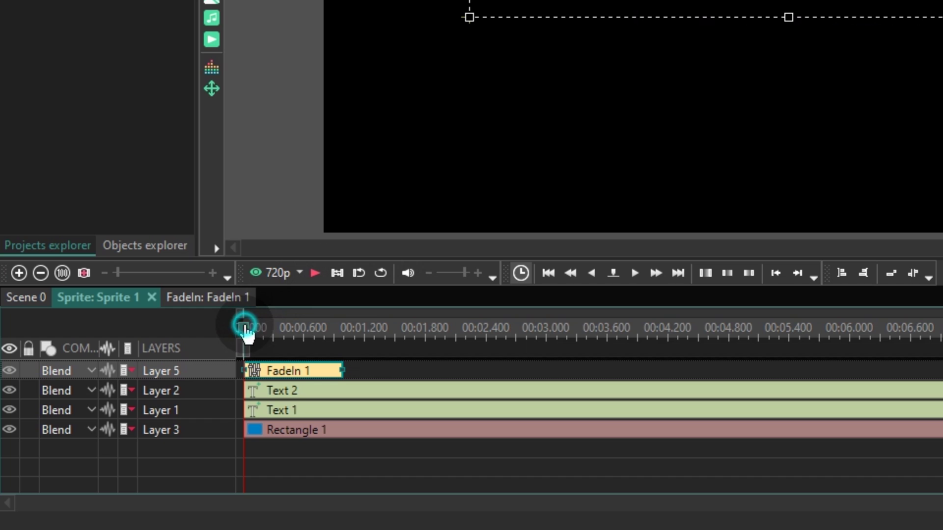
{"action": "left_click_drag", "start_coordinate": [245, 330], "coordinate": [344, 329]}
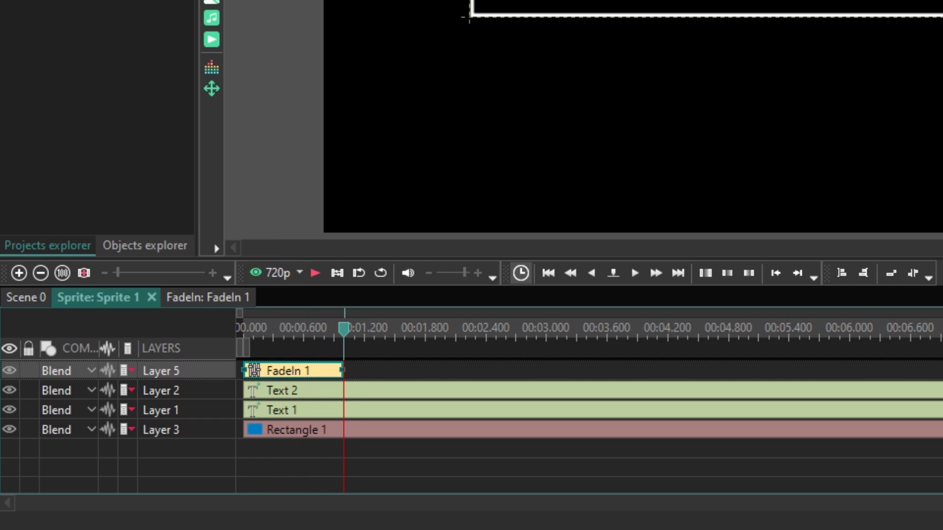
Move Rectangle 1's start to about 1 s, where FadeIn 1 ends
{"action": "left_click", "coordinate": [431, 438]}
{"action": "left_click", "coordinate": [431, 433]}
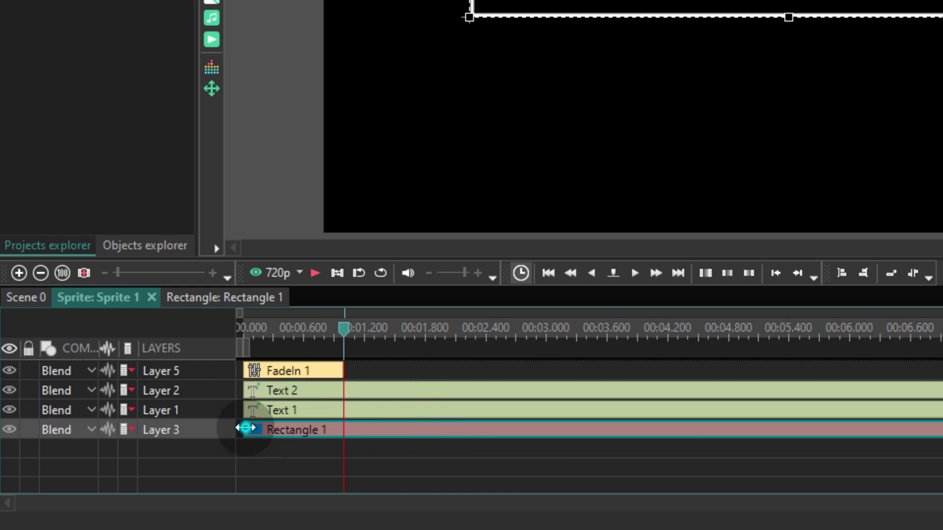
{"action": "left_click_drag", "start_coordinate": [245, 428], "coordinate": [354, 433]}
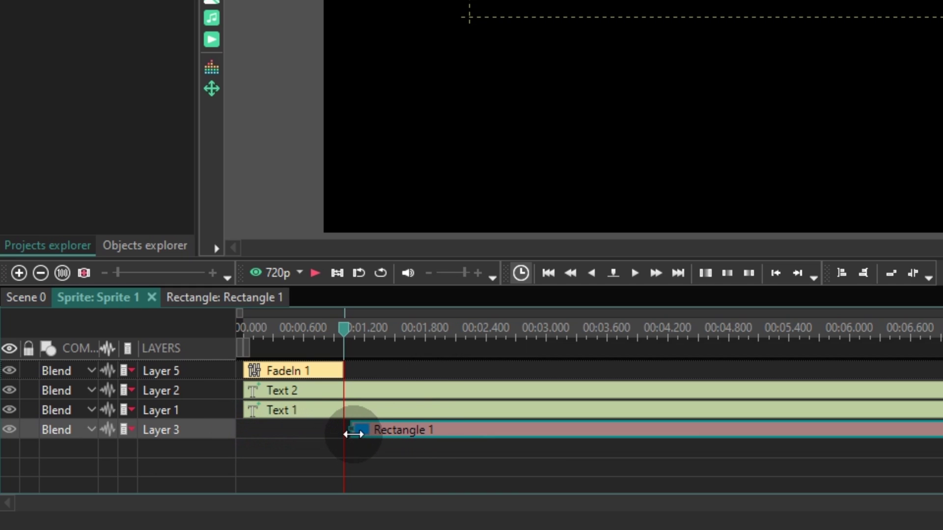
{"action": "left_click", "coordinate": [349, 434]}
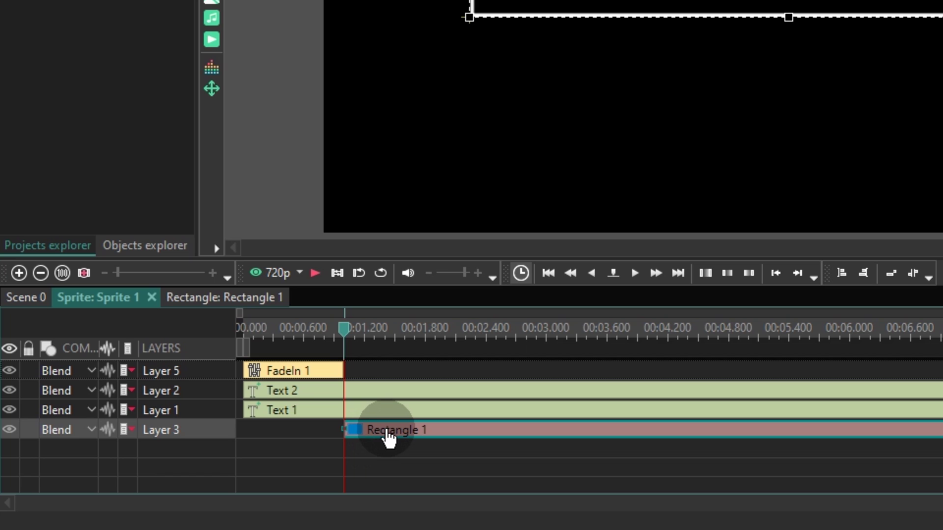
{"action": "double_click", "coordinate": [387, 434]}
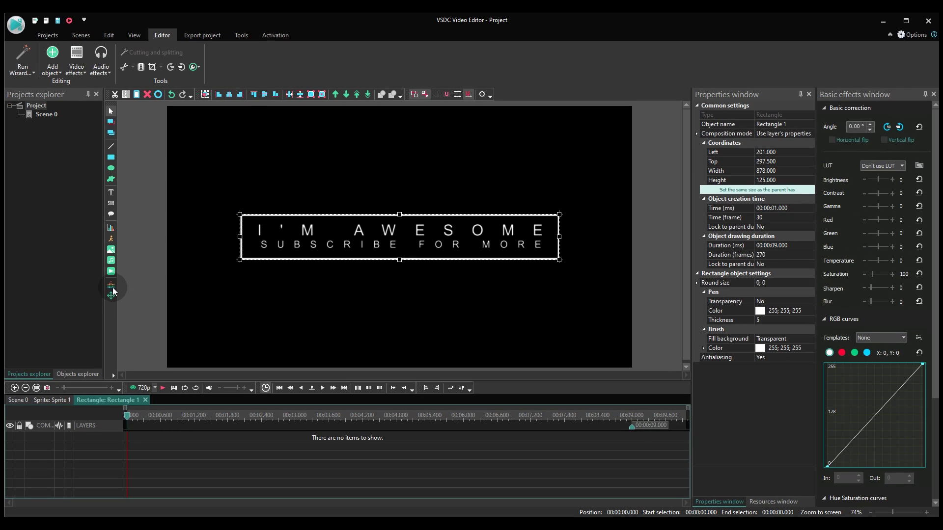
Add a Wipe transition to Rectangle 1 and move it to the clip's start
{"action": "left_click", "coordinate": [77, 70]}
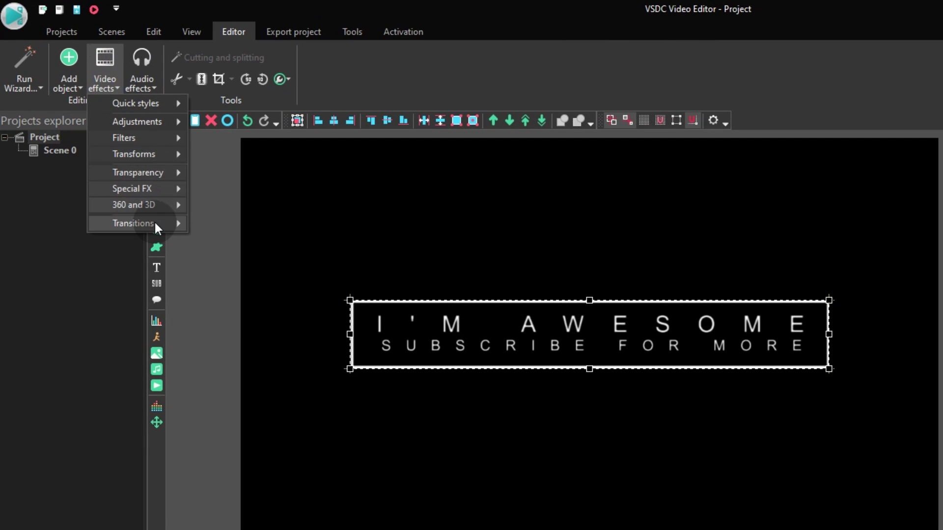
{"action": "left_click", "coordinate": [154, 223]}
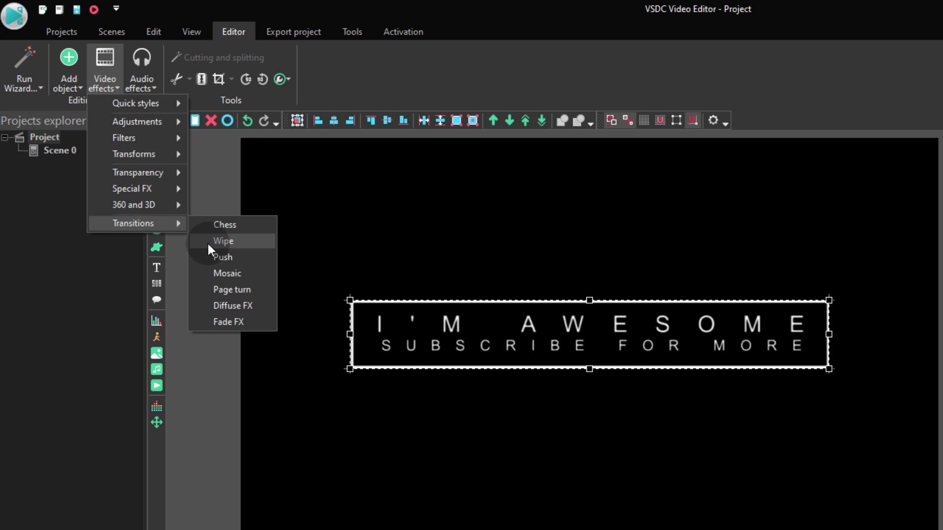
{"action": "left_click", "coordinate": [239, 242]}
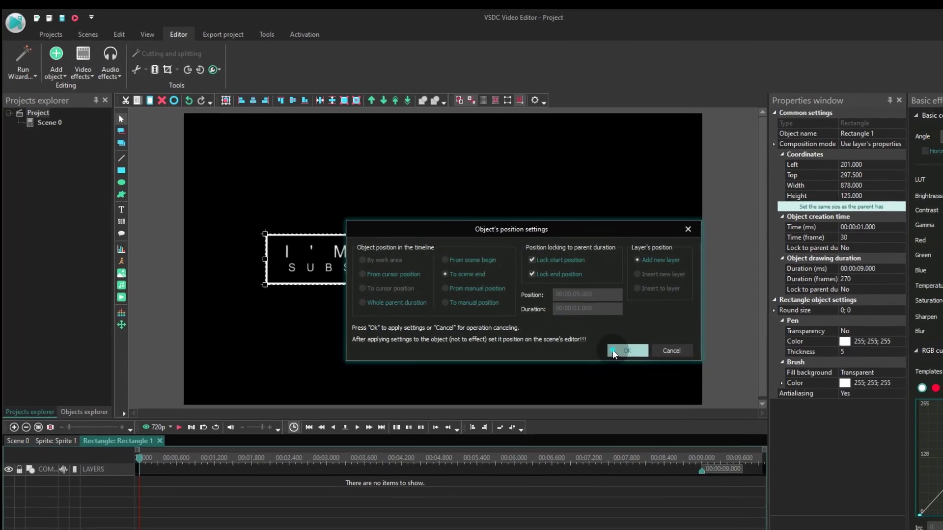
{"action": "left_click", "coordinate": [720, 398]}
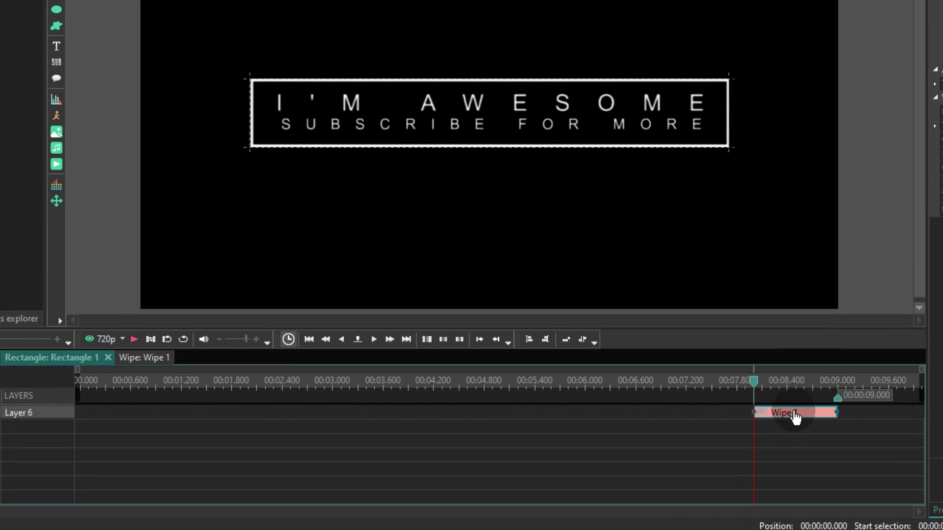
{"action": "left_click_drag", "start_coordinate": [796, 417], "coordinate": [107, 411]}
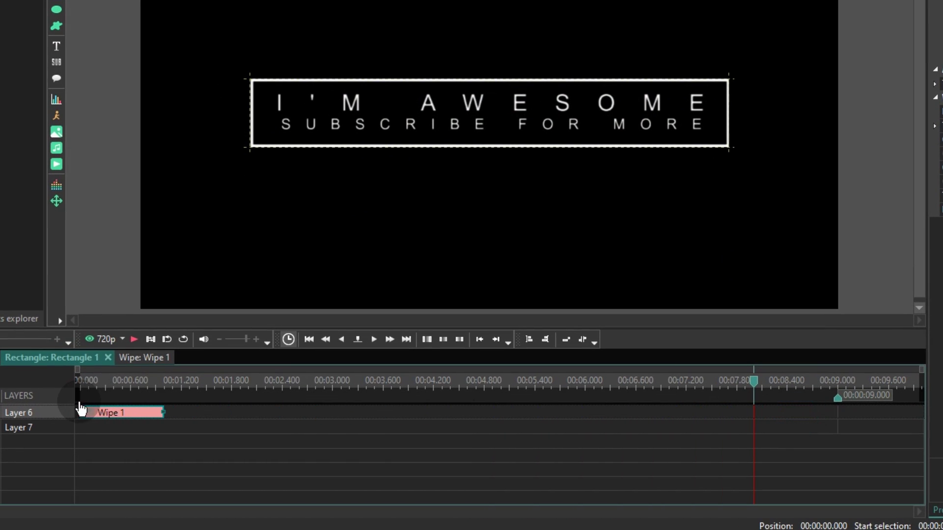
Set the wipe's transition levels to 100; 0 and play the preview
{"action": "left_click", "coordinate": [127, 387]}
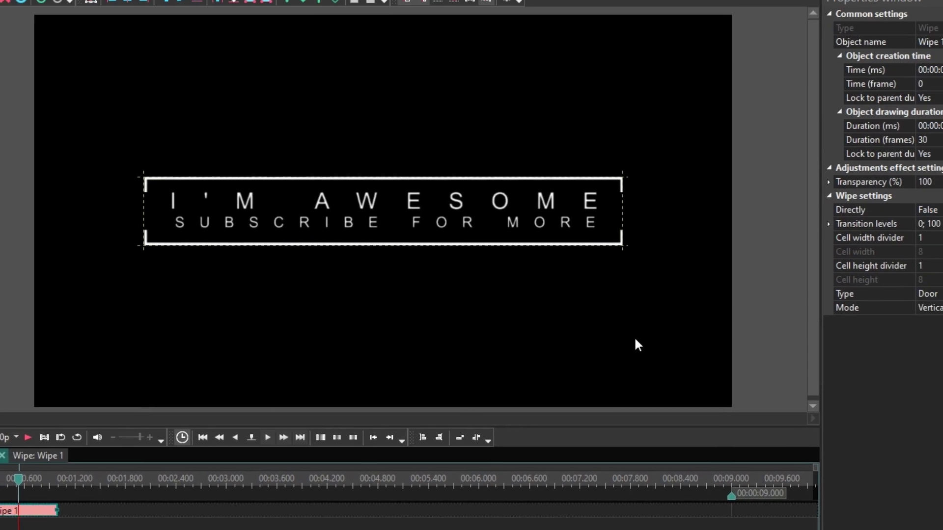
{"action": "left_click", "coordinate": [895, 283]}
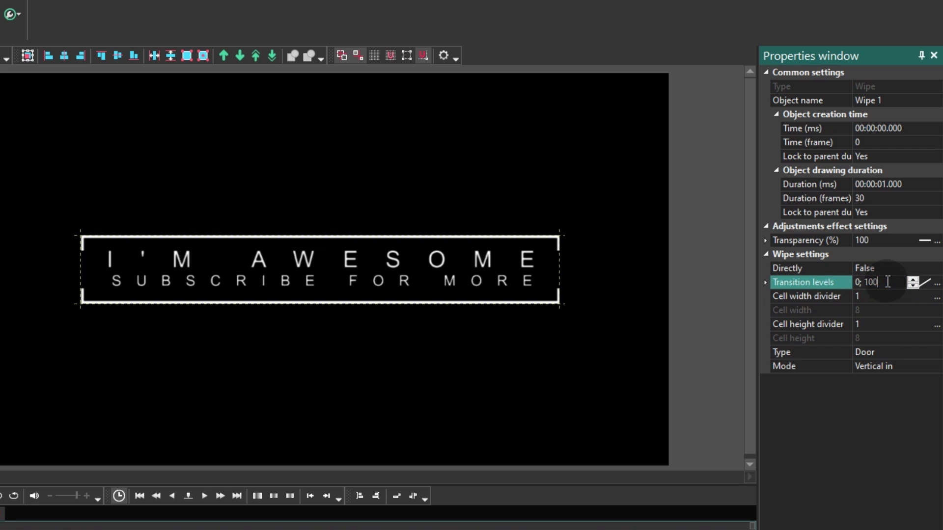
{"action": "type", "text": "100; 0"}
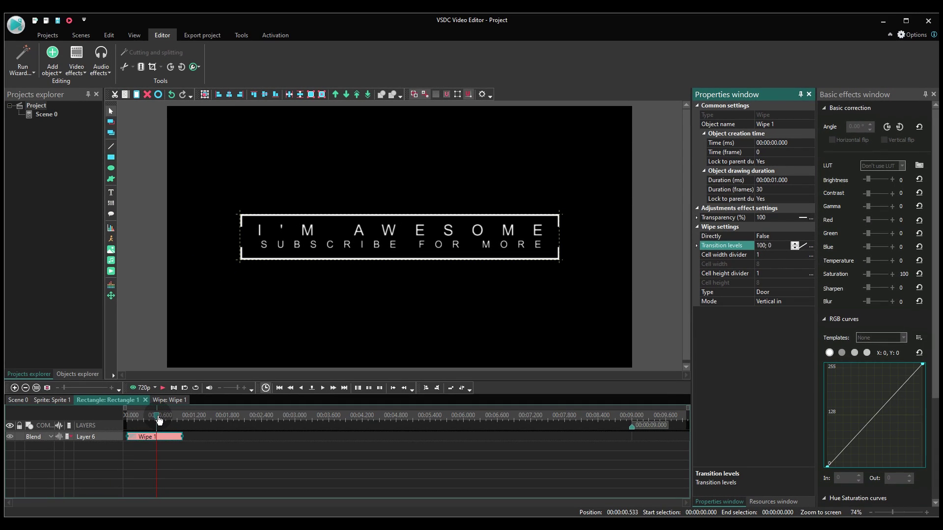
{"action": "left_click", "coordinate": [130, 416]}
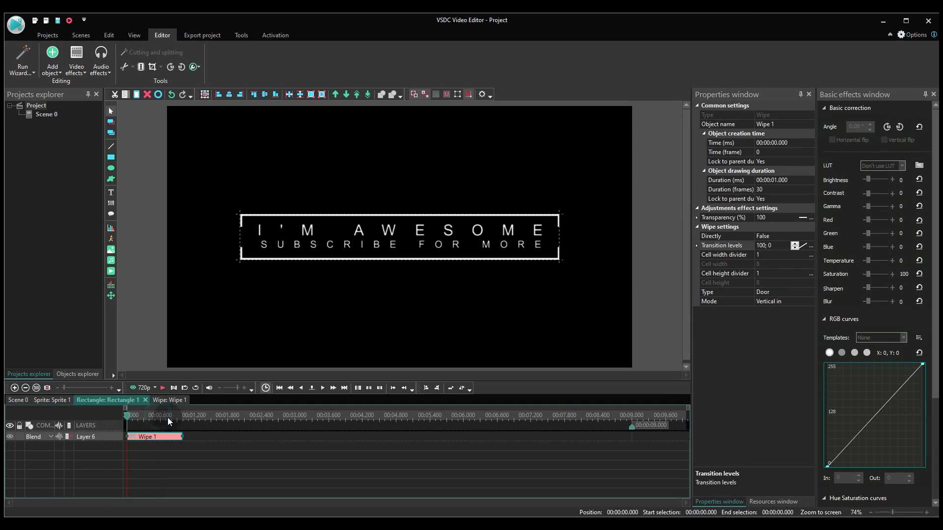
{"action": "key", "text": "space"}
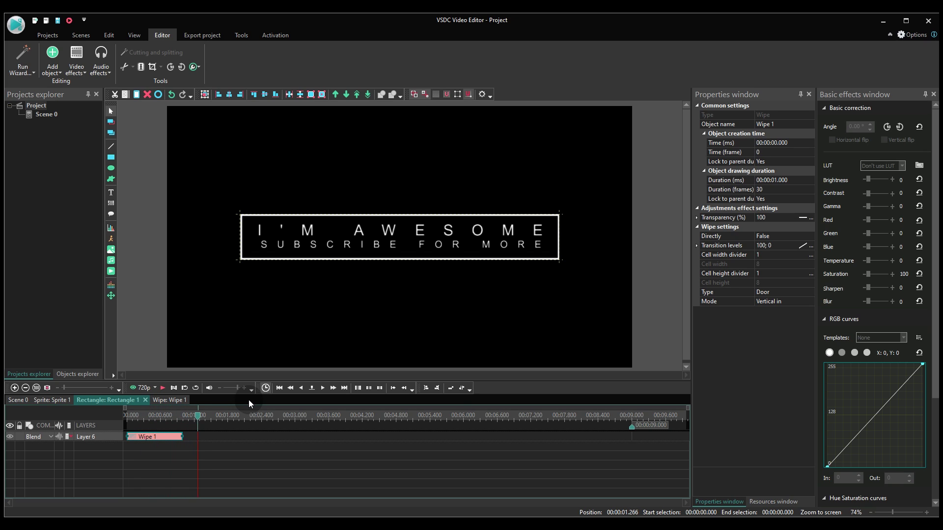
Add a Fade Out effect to Sprite 1 on the same track as FadeIn 1
{"action": "left_click", "coordinate": [48, 400]}
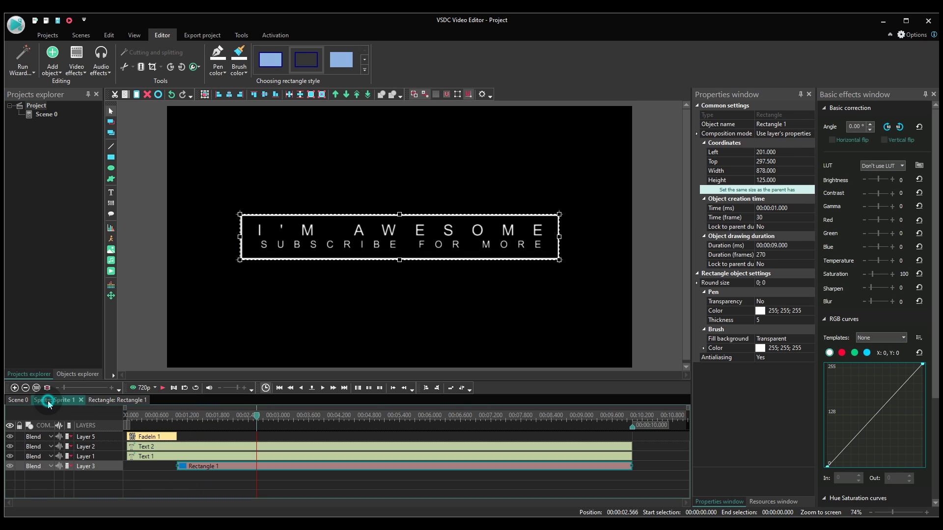
{"action": "left_click", "coordinate": [206, 440]}
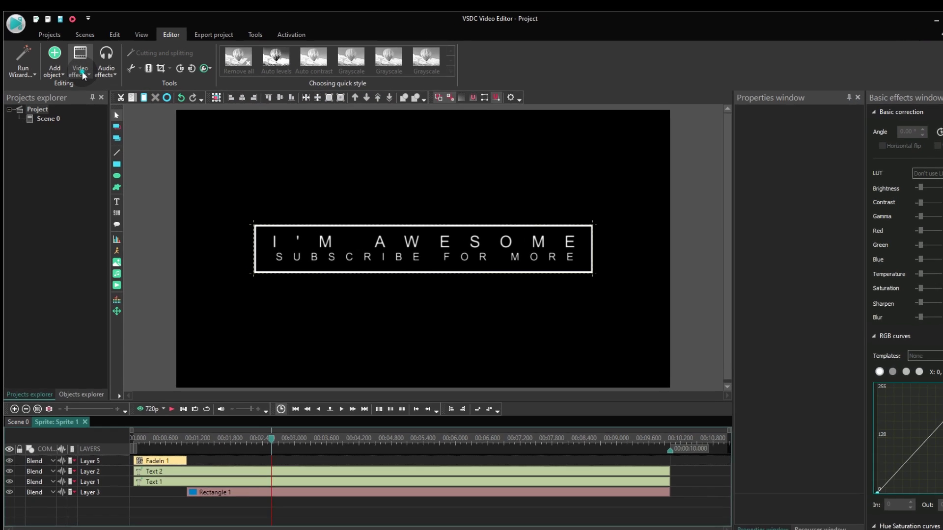
{"action": "left_click", "coordinate": [79, 69]}
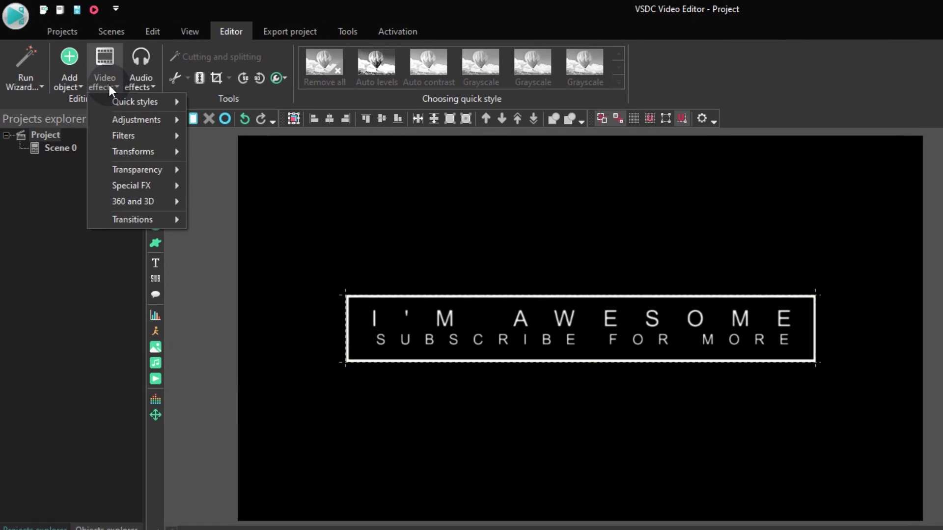
{"action": "left_click", "coordinate": [140, 170]}
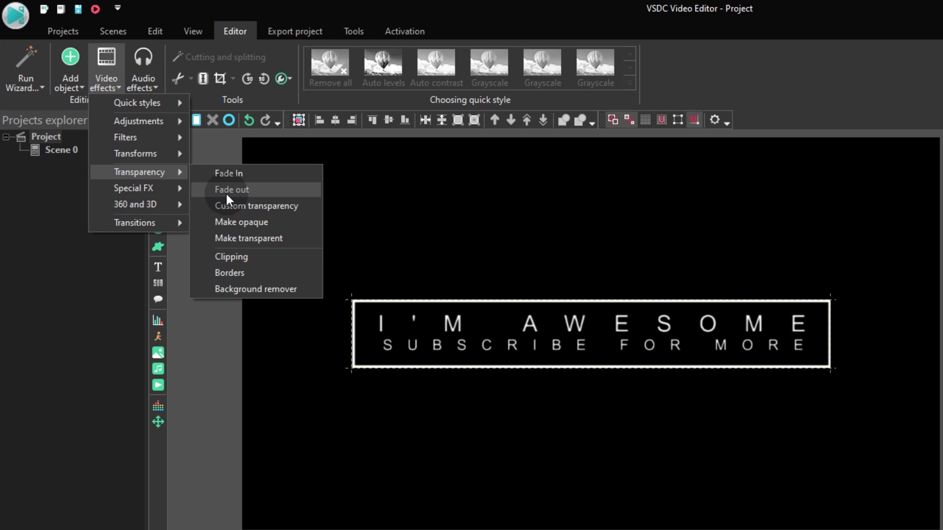
{"action": "left_click", "coordinate": [252, 191]}
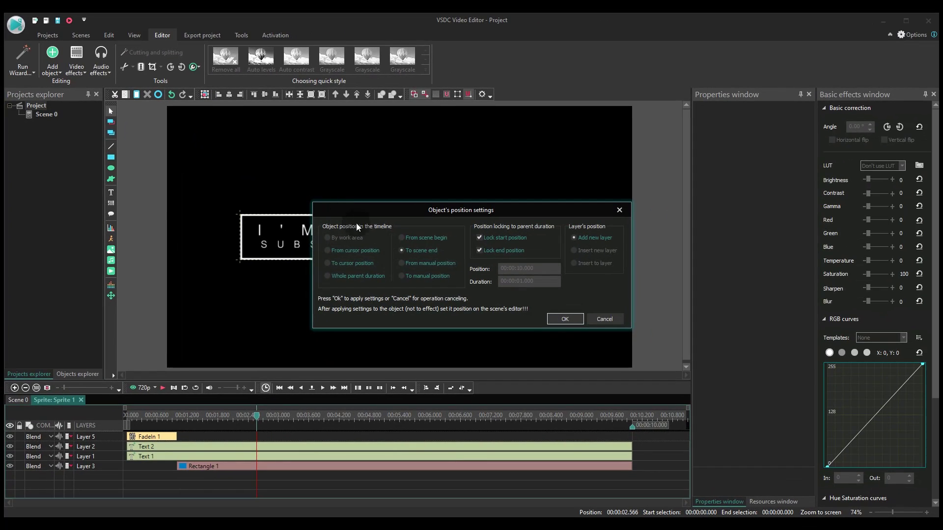
{"action": "left_click", "coordinate": [565, 320]}
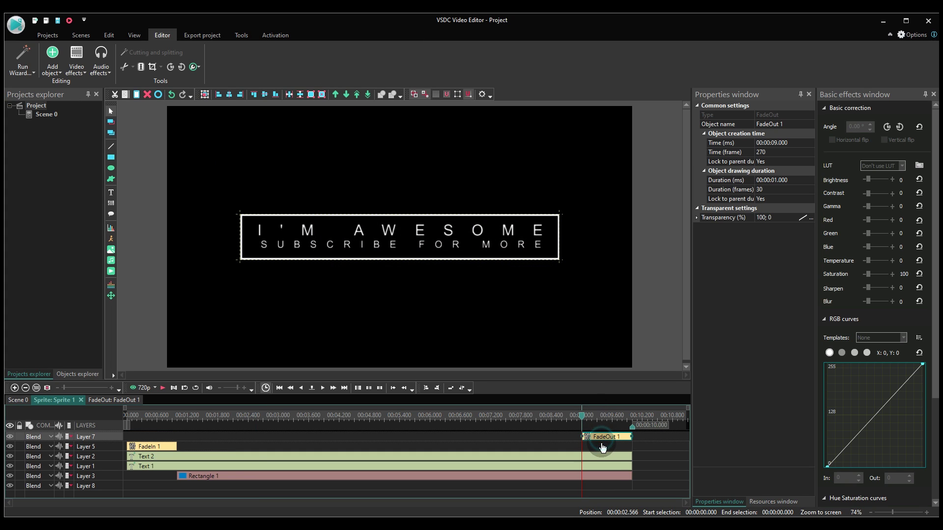
{"action": "left_click_drag", "start_coordinate": [601, 439], "coordinate": [601, 448]}
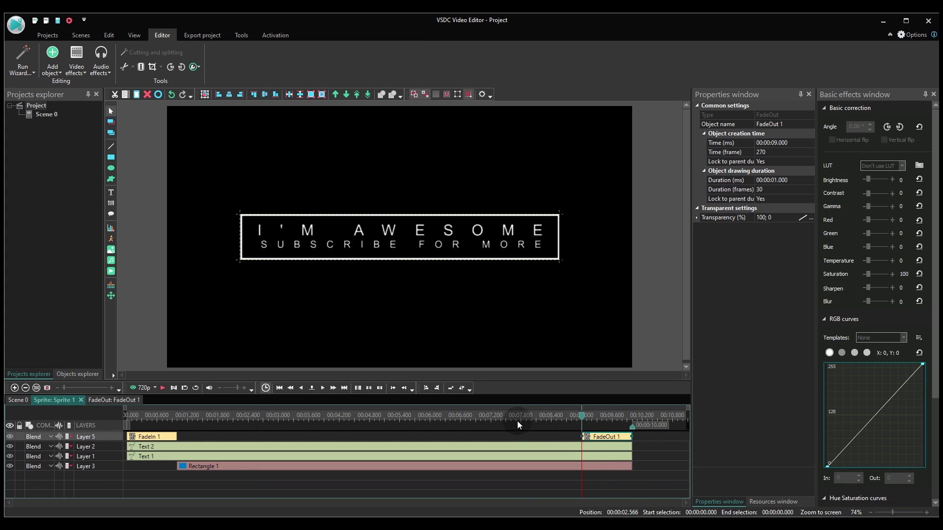
Start the drone video at 0 s below the title layer, trimmed to 10 s
{"action": "left_click", "coordinate": [18, 400]}
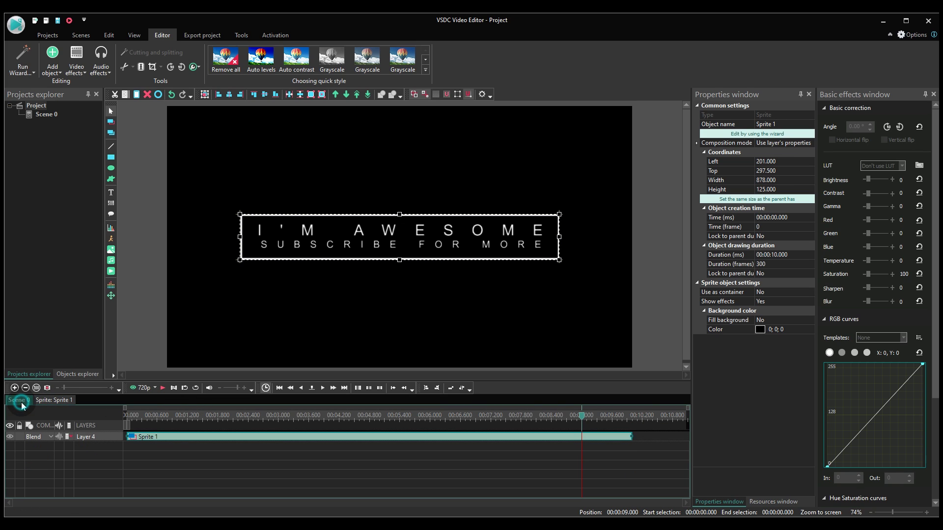
{"action": "left_click", "coordinate": [301, 309]}
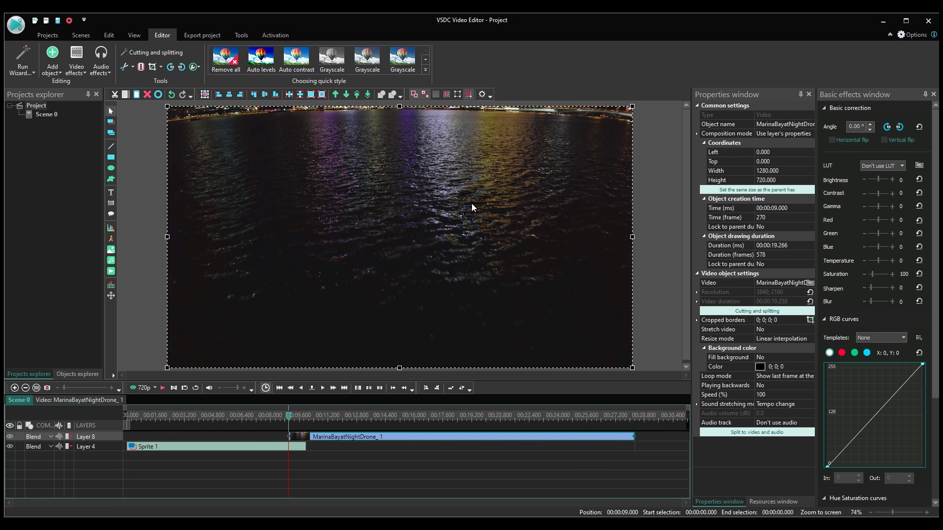
{"action": "left_click_drag", "start_coordinate": [389, 441], "coordinate": [126, 438]}
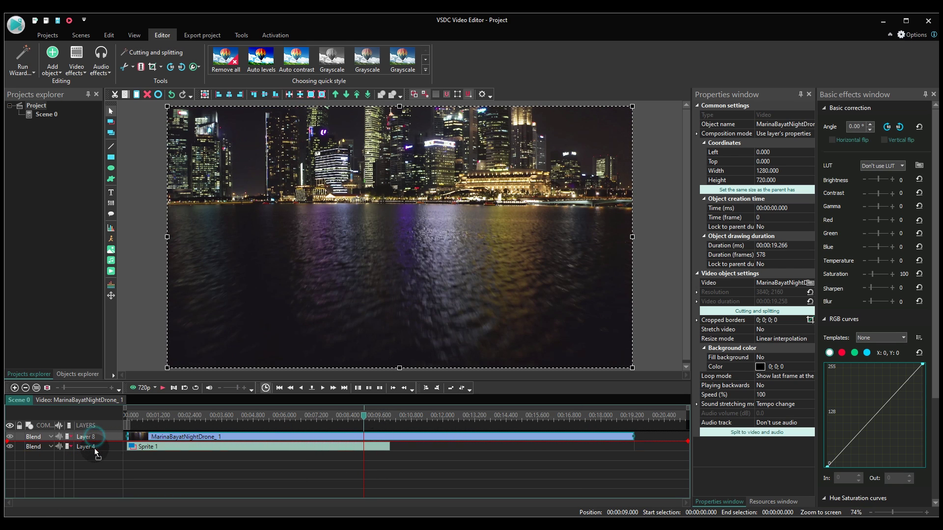
{"action": "left_click_drag", "start_coordinate": [107, 447], "coordinate": [107, 436]}
{"action": "left_click_drag", "start_coordinate": [634, 447], "coordinate": [389, 447]}
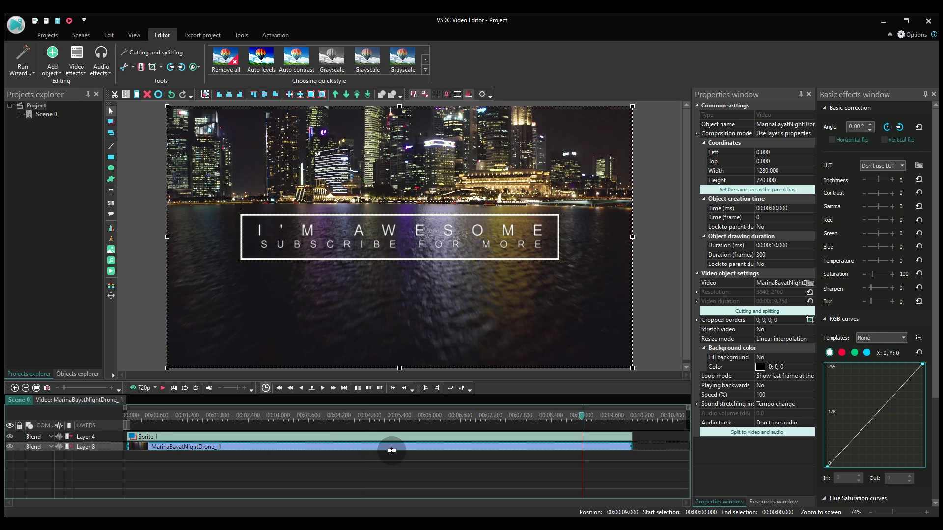
{"action": "left_click", "coordinate": [370, 417]}
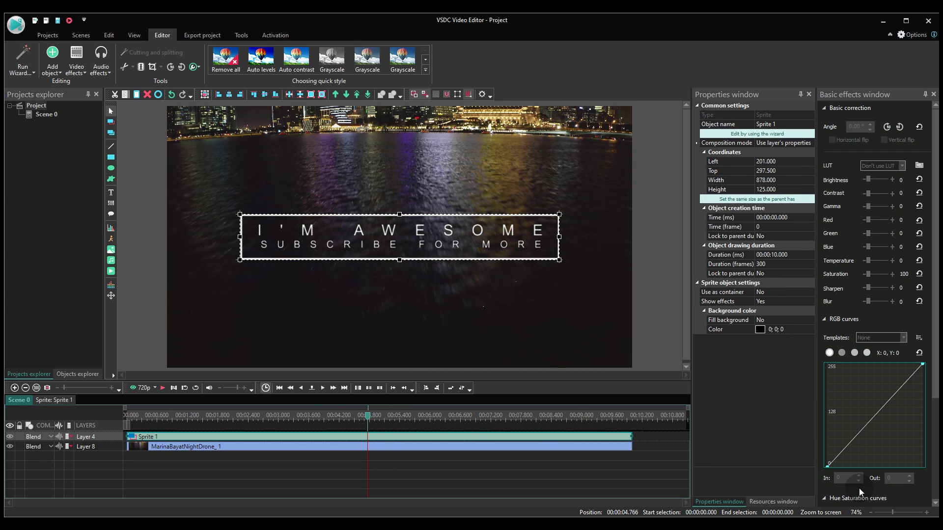
Place the title box below the video frame, centred horizontally
{"action": "left_click", "coordinate": [871, 512]}
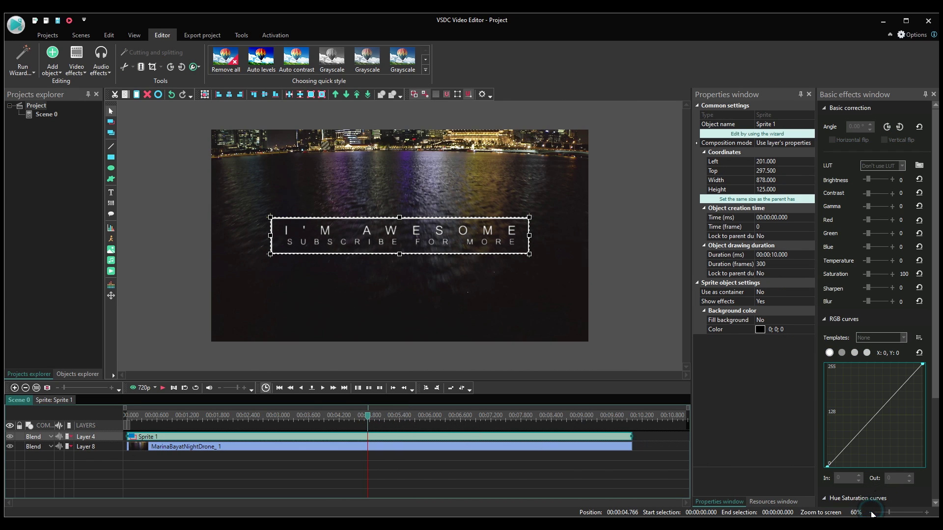
{"action": "left_click", "coordinate": [871, 512]}
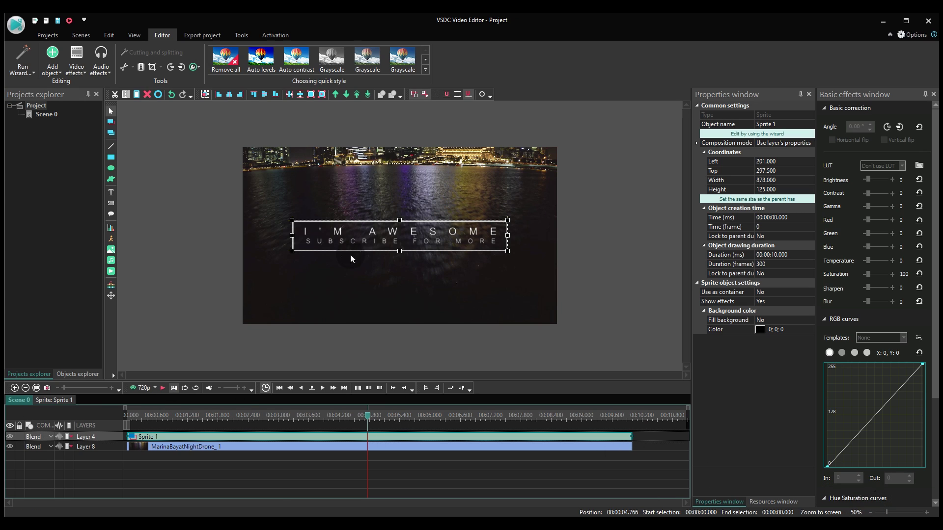
{"action": "left_click_drag", "start_coordinate": [387, 232], "coordinate": [387, 344]}
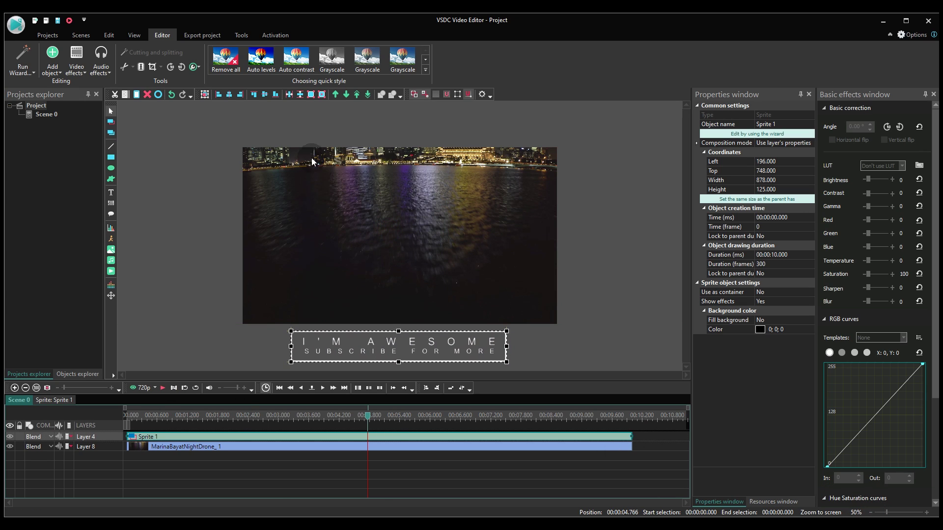
{"action": "left_click", "coordinate": [227, 95]}
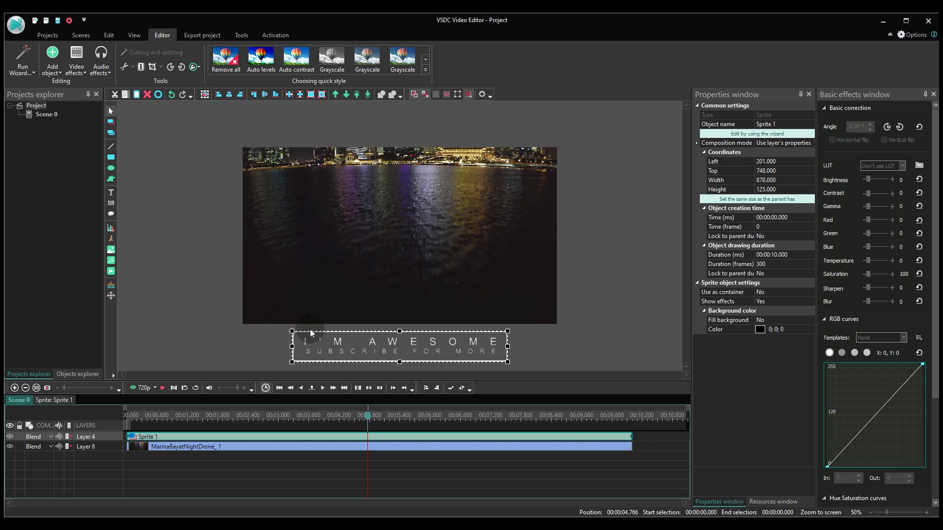
Give the title sprite a Movement effect whose slide-up finishes after about one second
{"action": "double_click", "coordinate": [272, 438]}
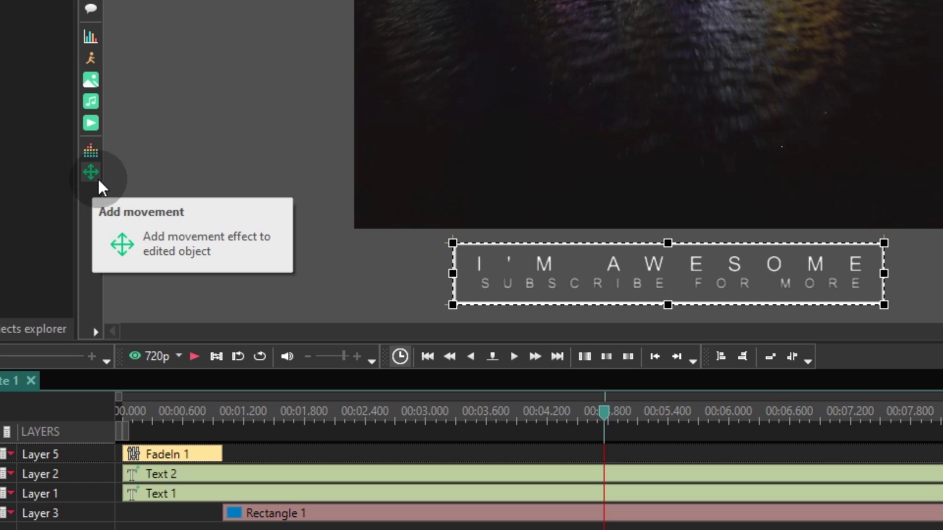
{"action": "left_click", "coordinate": [91, 174]}
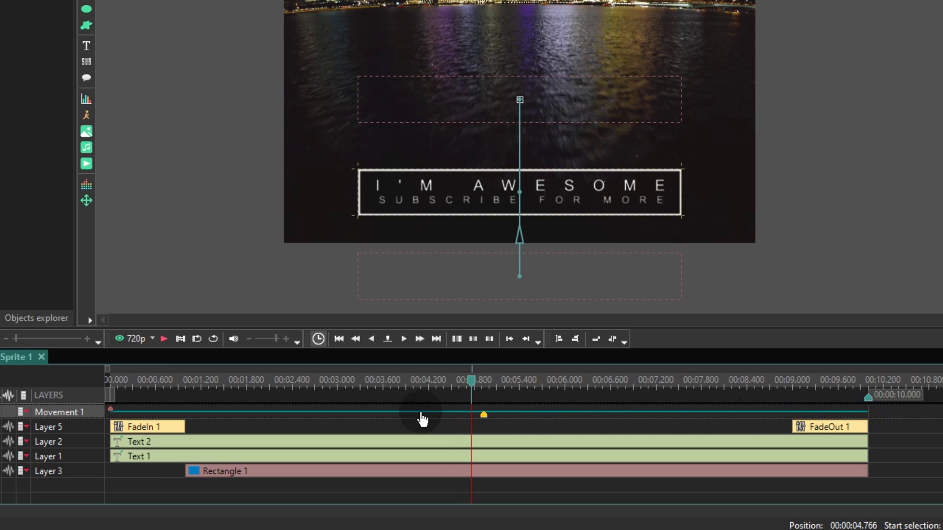
{"action": "left_click_drag", "start_coordinate": [422, 420], "coordinate": [184, 417]}
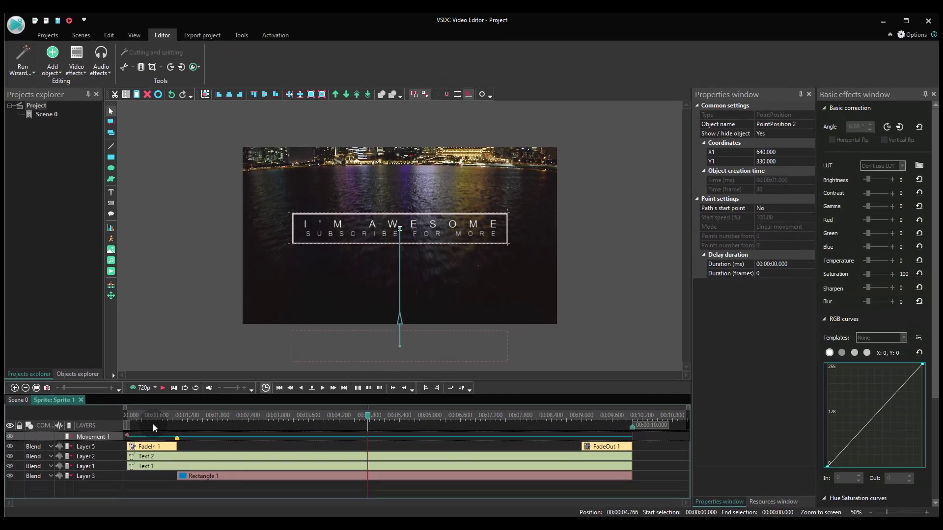
{"action": "key", "text": "End"}
{"action": "left_click", "coordinate": [17, 400]}
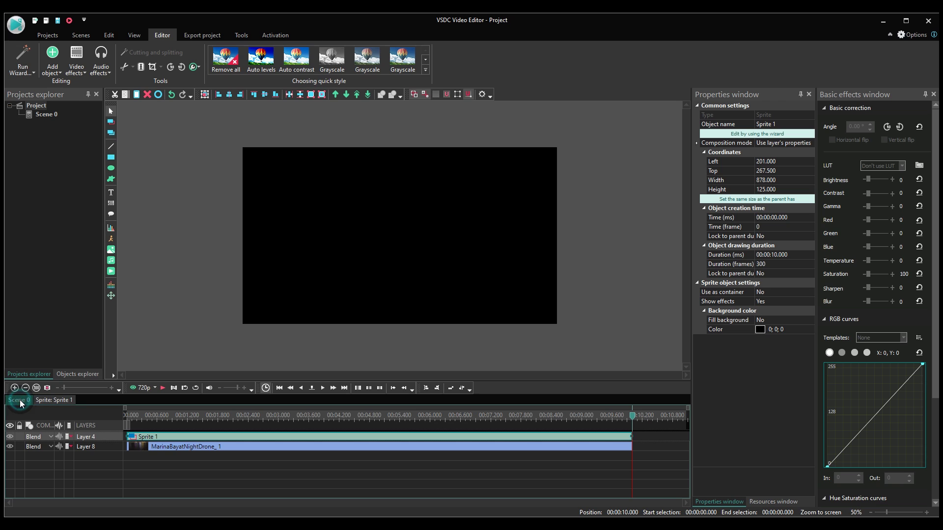
At 4.1 s, select the night-city drone clip and bring up its Filters effects list
{"action": "left_click", "coordinate": [334, 415]}
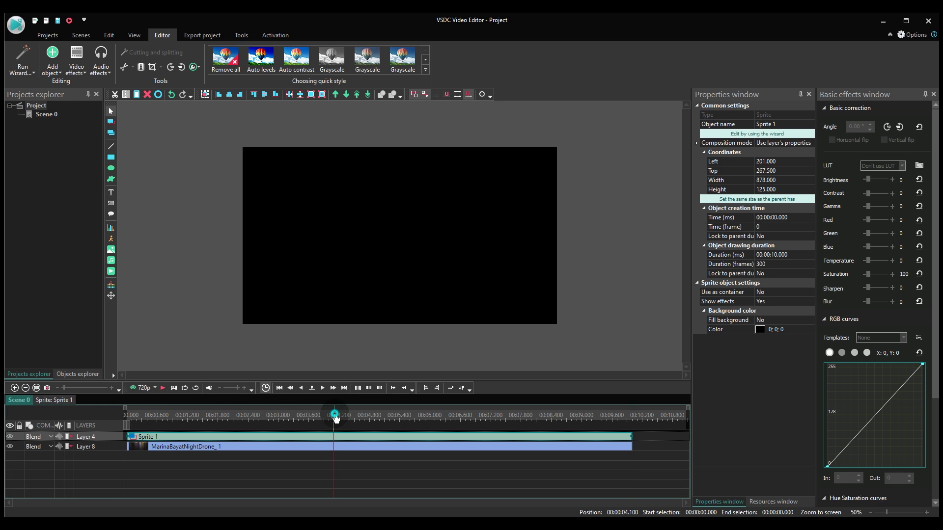
{"action": "left_click", "coordinate": [348, 446]}
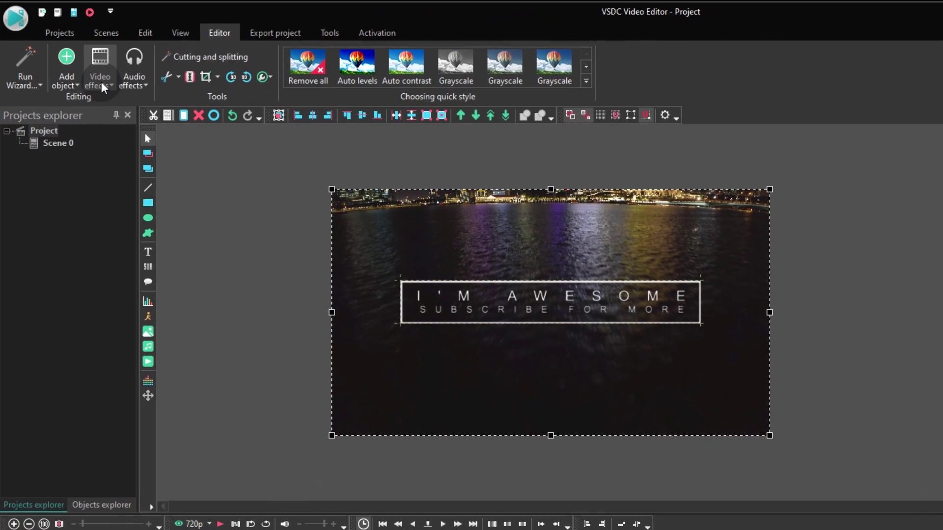
{"action": "left_click", "coordinate": [104, 85]}
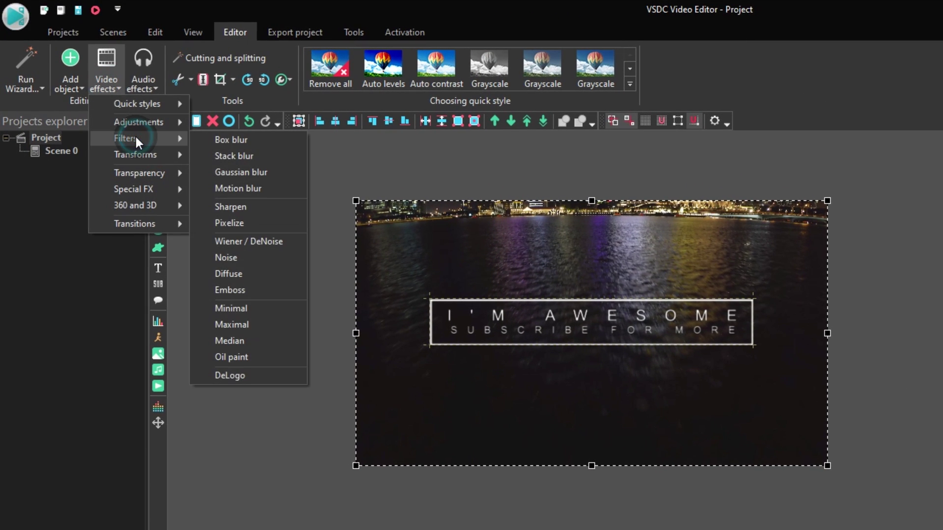
{"action": "mouse_move", "coordinate": [125, 139]}
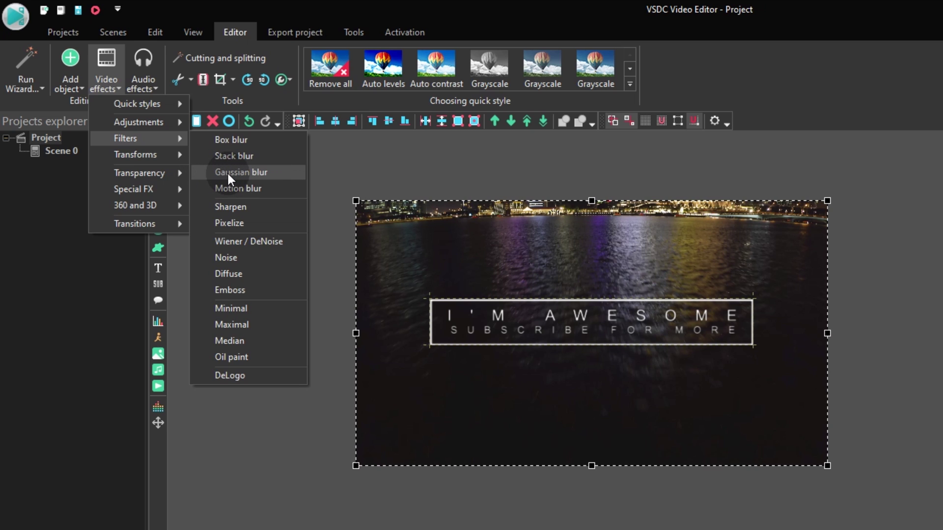
Apply a level-15 Gaussian blur to the drone clip from 0 s, then return to Scene 0
{"action": "left_click", "coordinate": [279, 173]}
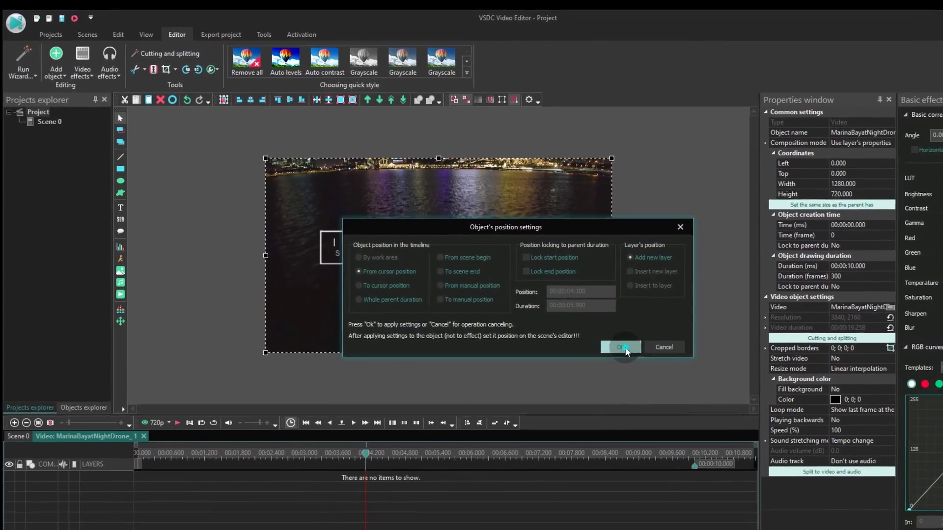
{"action": "left_click", "coordinate": [665, 370]}
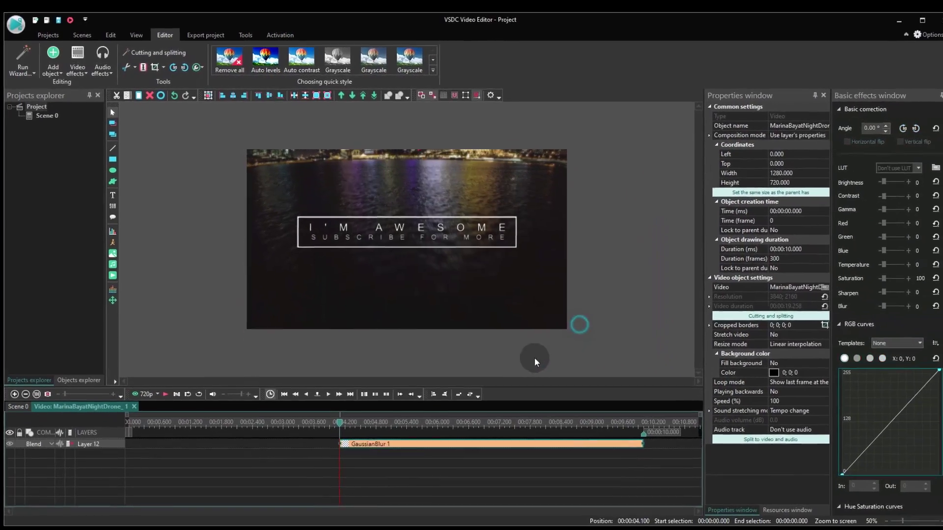
{"action": "left_click_drag", "start_coordinate": [166, 437], "coordinate": [127, 436]}
{"action": "left_click", "coordinate": [773, 245]}
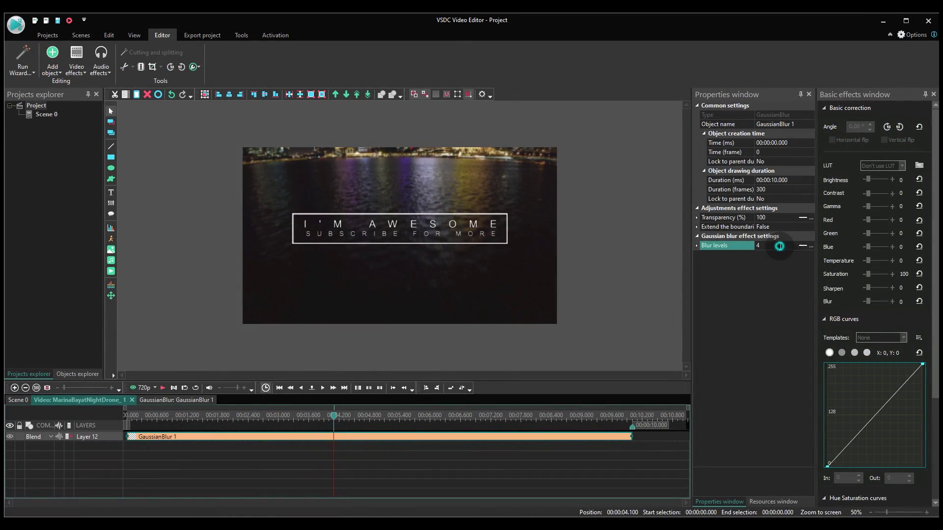
{"action": "type", "text": "15"}
{"action": "left_click", "coordinate": [44, 400]}
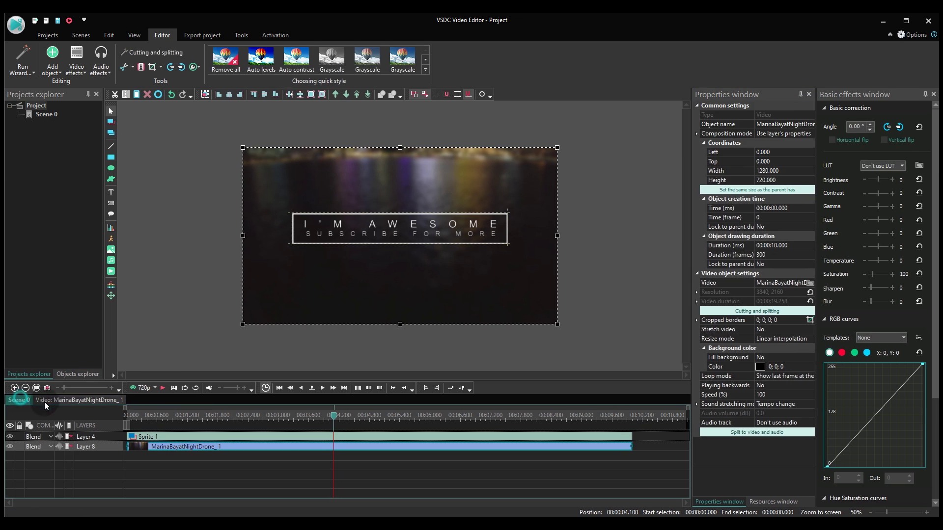